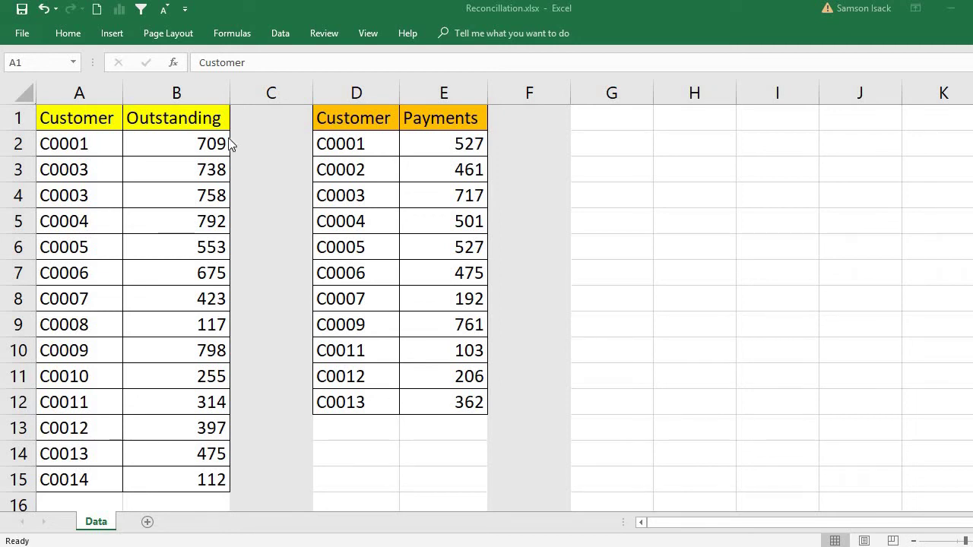
# Step: Review the Outstanding and Payments tables, noting the repeated C0003 rows in column A
pyautogui.click(67, 114)
pyautogui.moveTo(67, 114); pyautogui.dragTo(159, 440)
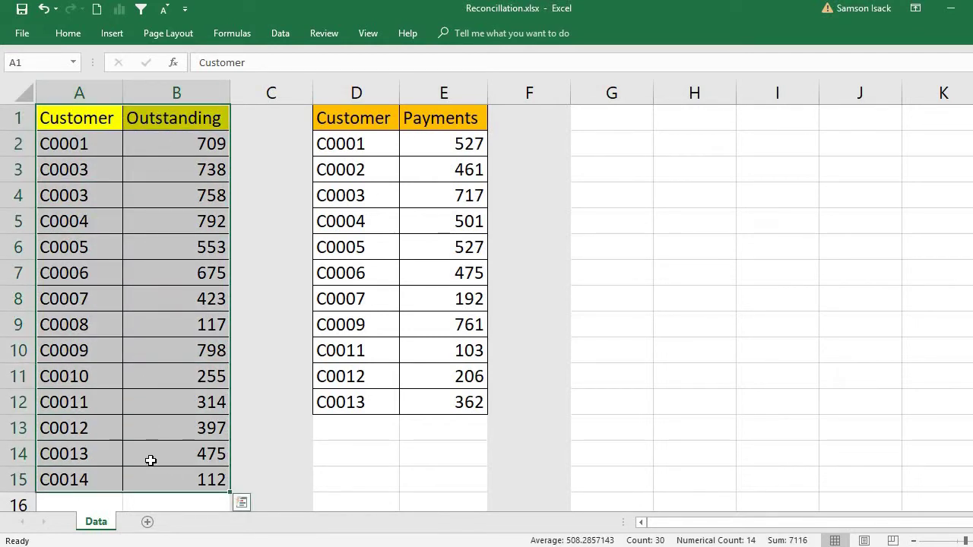
pyautogui.moveTo(373, 121); pyautogui.dragTo(441, 404)
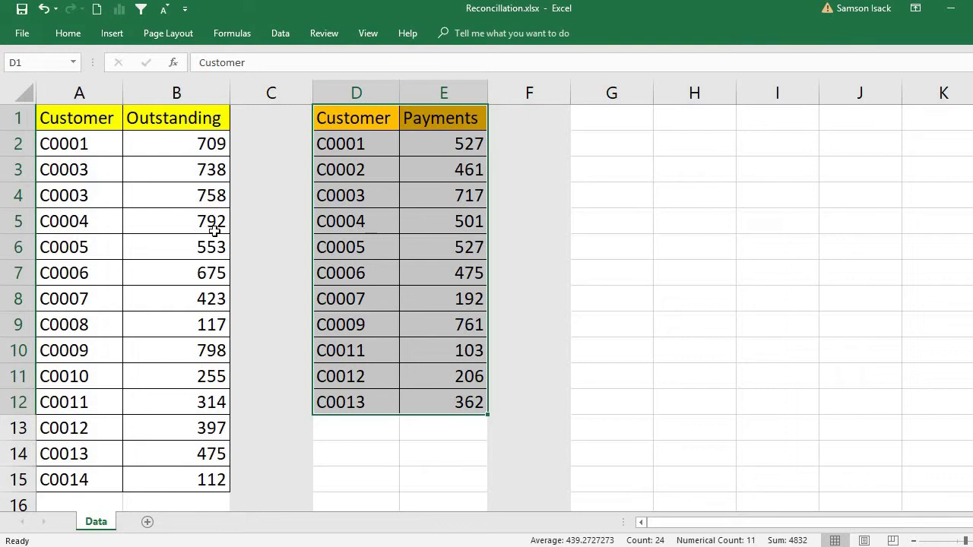
pyautogui.click(94, 123)
pyautogui.click(98, 170)
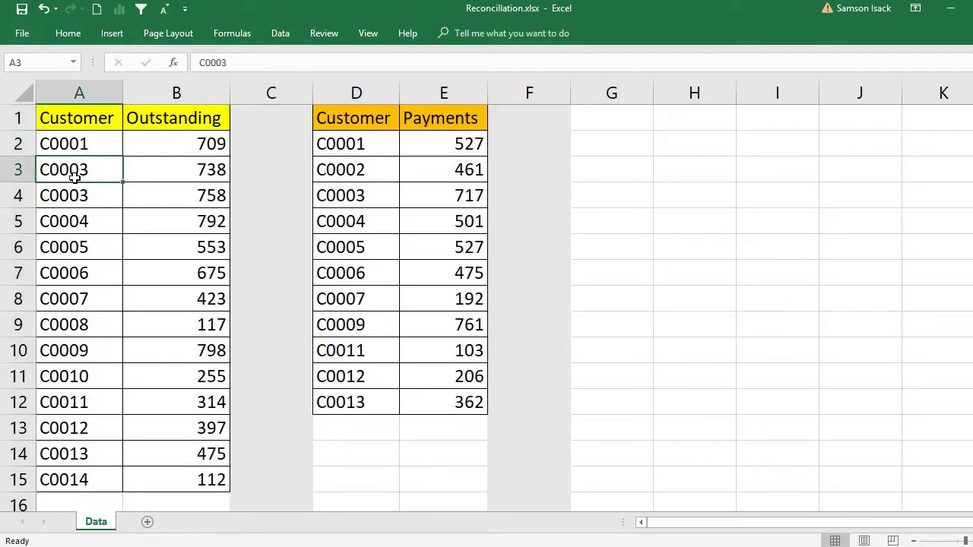
pyautogui.click(98, 146)
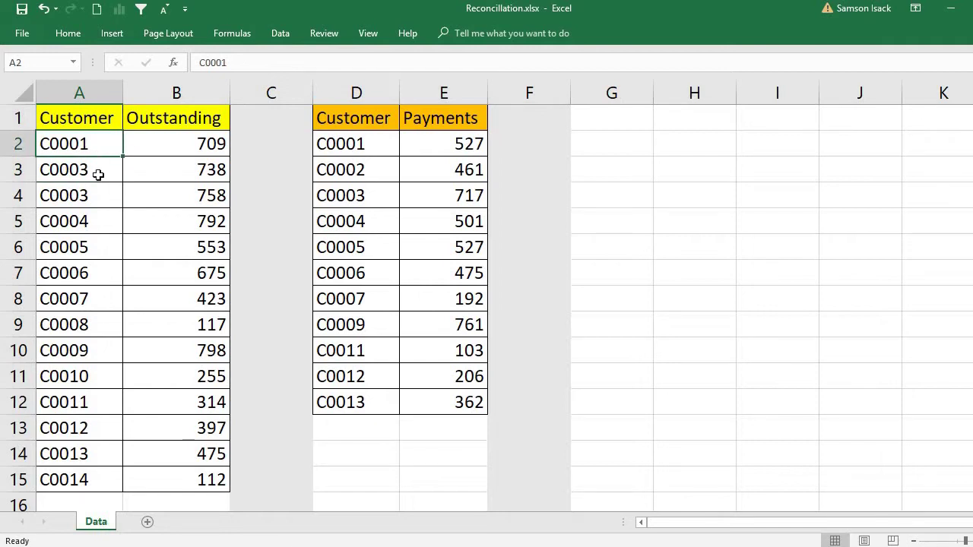
pyautogui.click(98, 175)
pyautogui.click(91, 190)
pyautogui.click(91, 179)
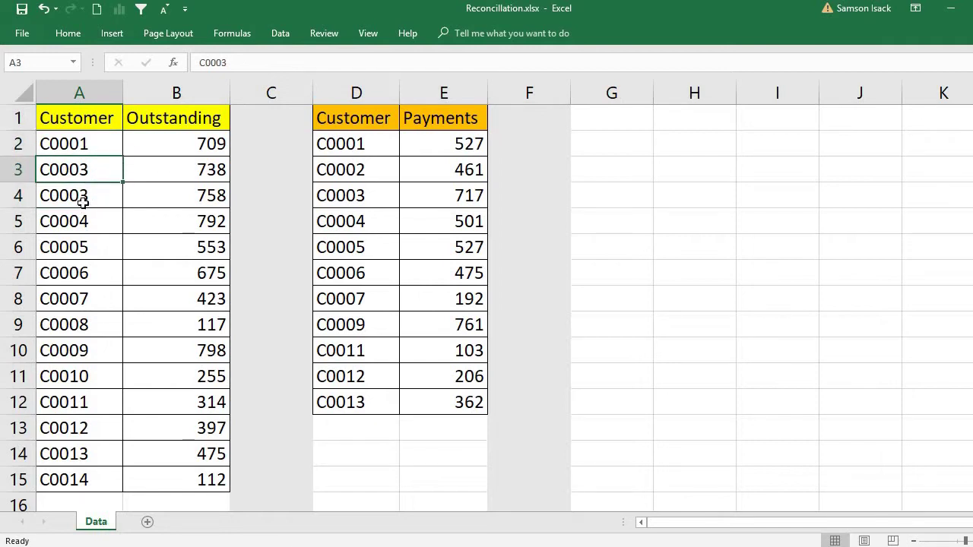
pyautogui.click(83, 200)
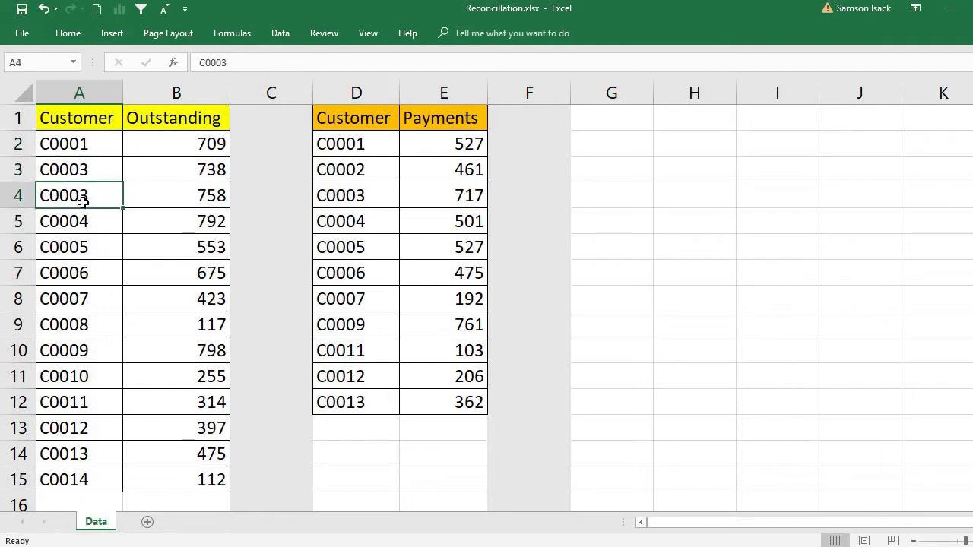
pyautogui.click(91, 149)
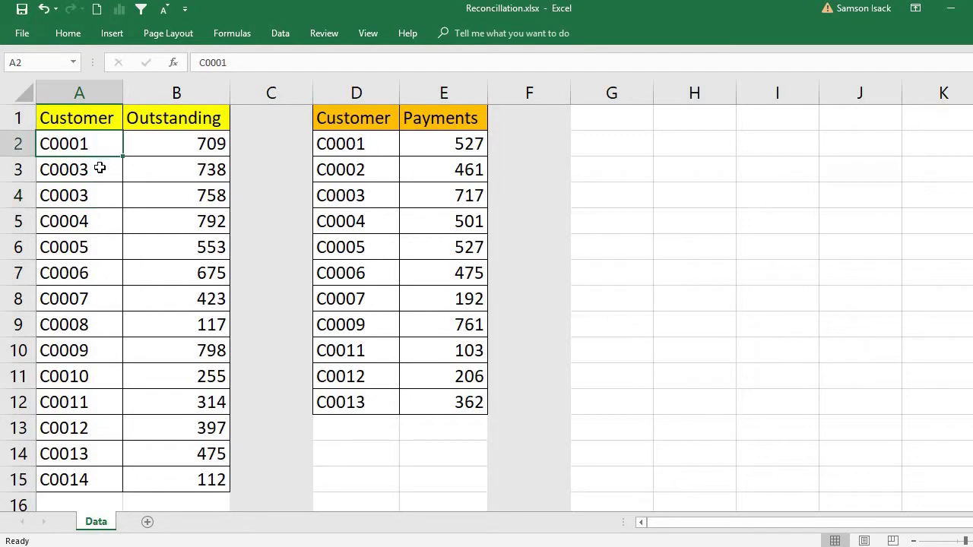
pyautogui.moveTo(99, 168); pyautogui.dragTo(98, 196)
# Step: Compare customer IDs across both tables: C0002 missing from Outstanding, C0003 amounts 738 and 758
pyautogui.click(386, 169)
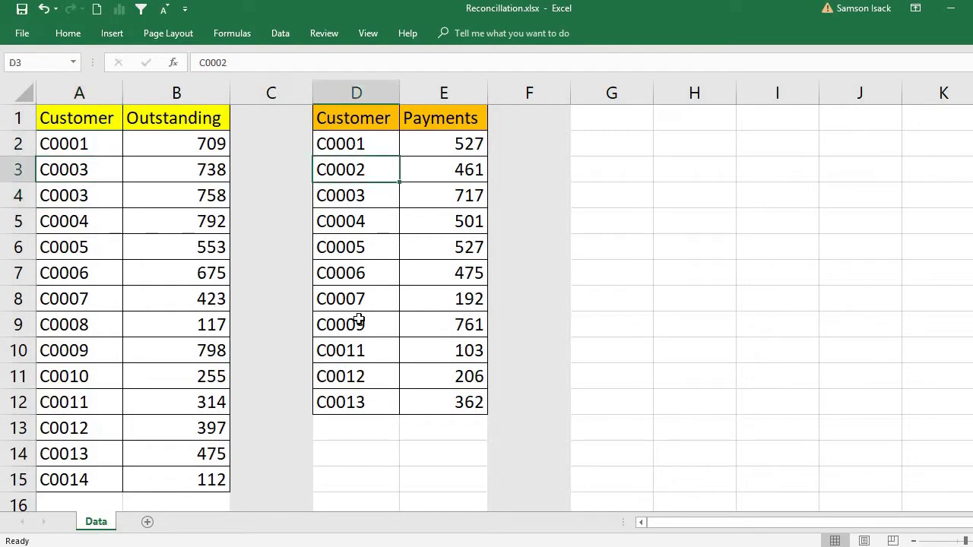
pyautogui.click(369, 324)
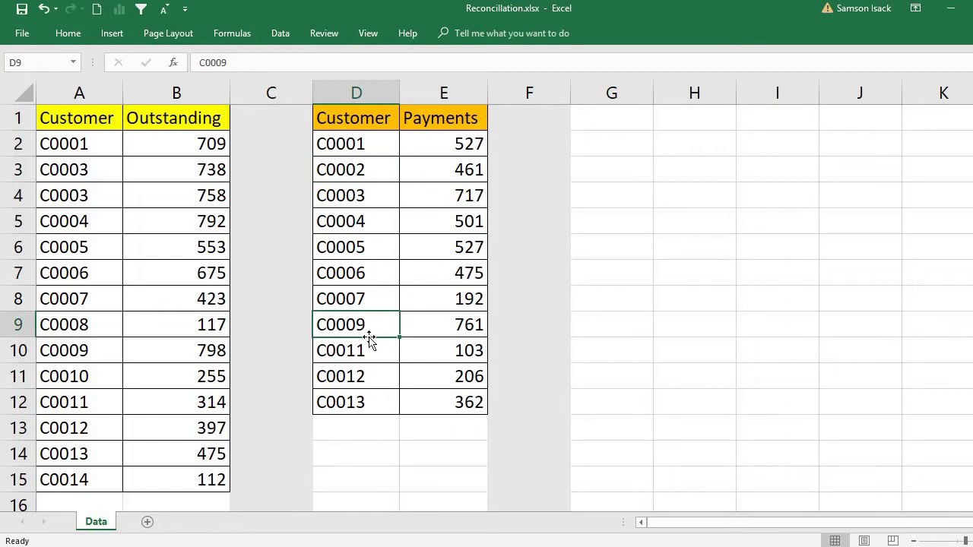
pyautogui.moveTo(100, 145); pyautogui.dragTo(92, 479)
pyautogui.moveTo(351, 141); pyautogui.dragTo(346, 397)
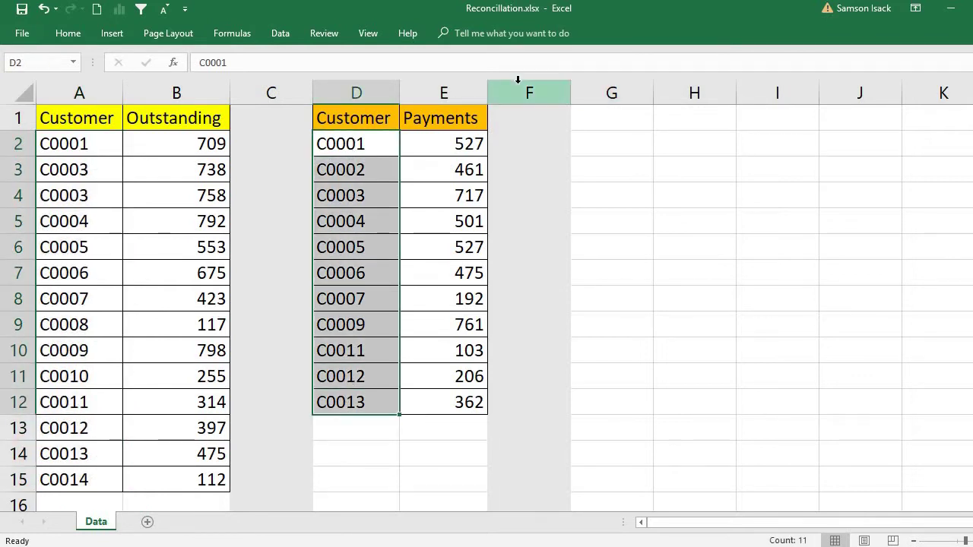
pyautogui.click(96, 190)
pyautogui.click(342, 177)
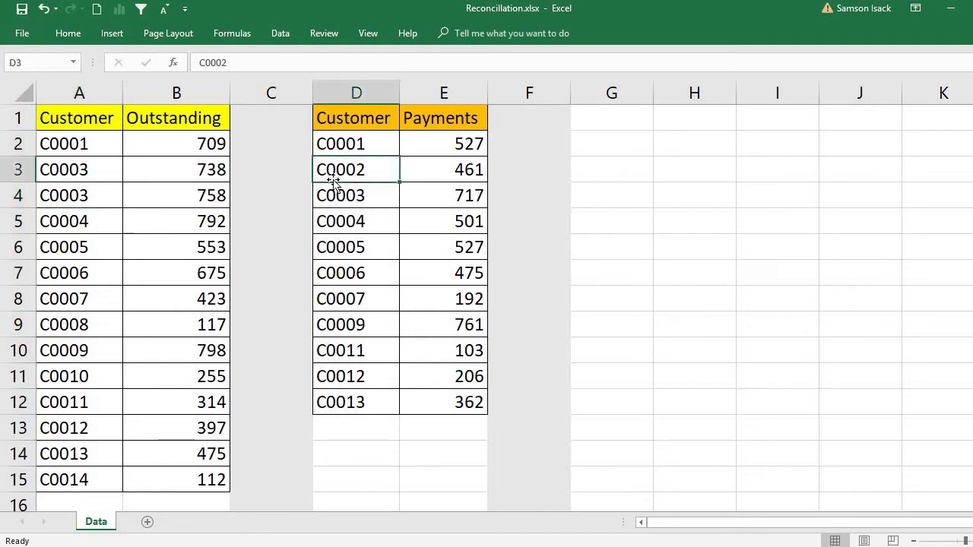
pyautogui.click(99, 191)
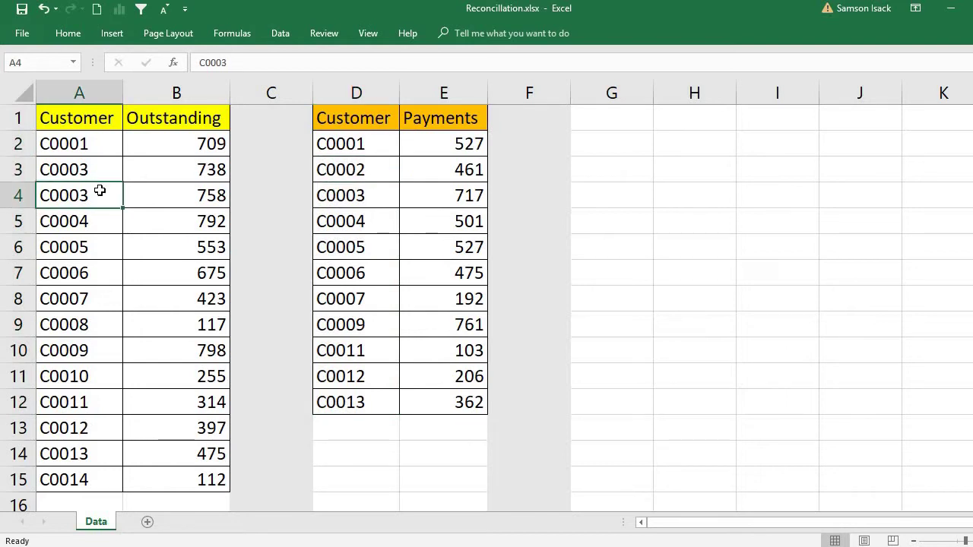
pyautogui.click(355, 196)
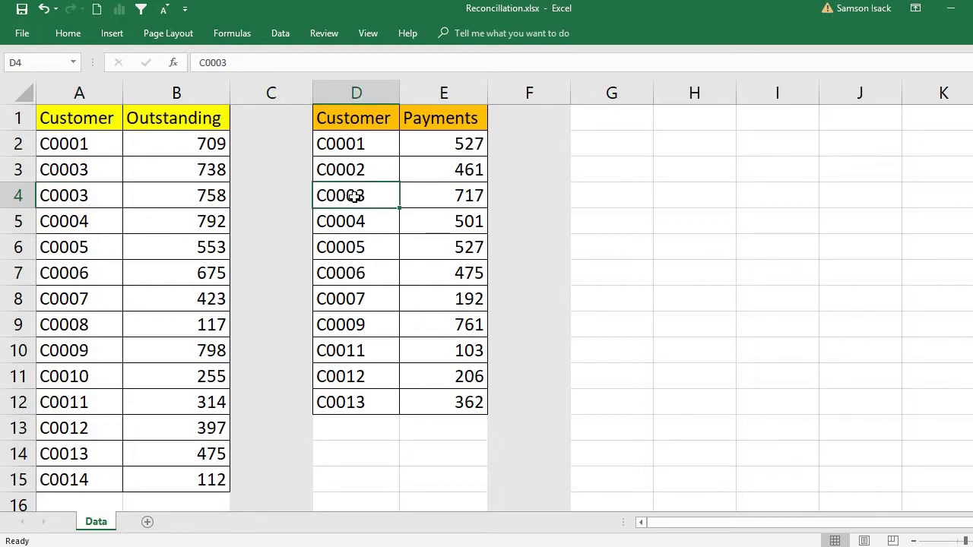
pyautogui.click(382, 169)
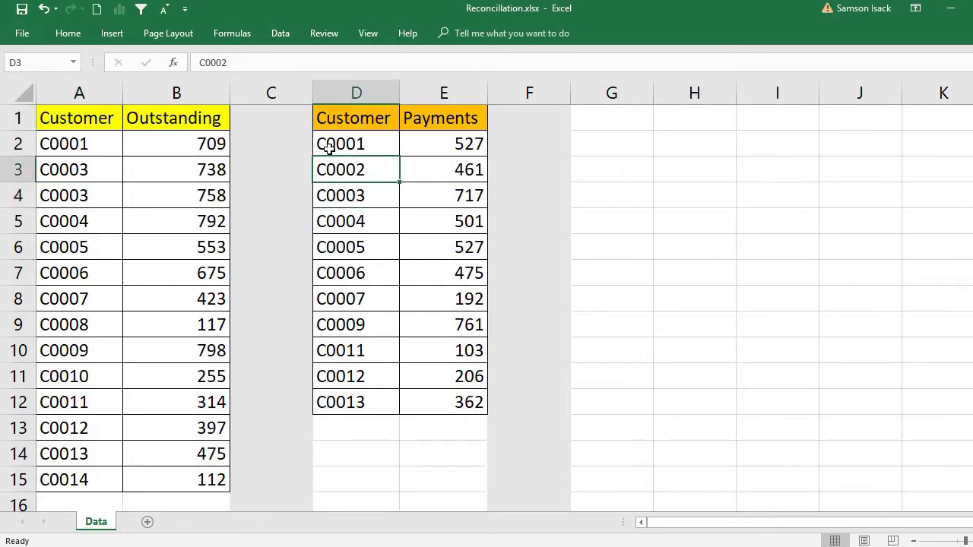
pyautogui.click(106, 176)
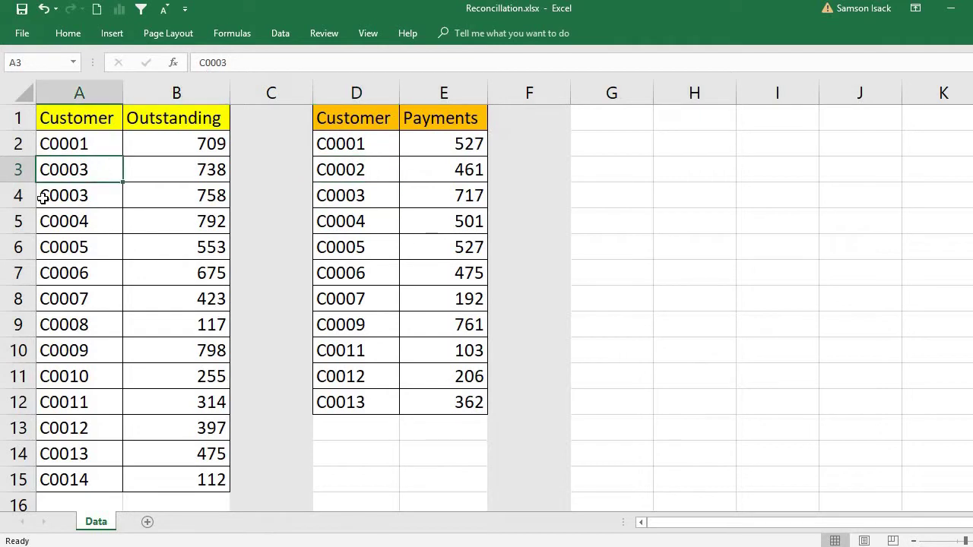
pyautogui.moveTo(51, 168); pyautogui.dragTo(53, 192)
pyautogui.moveTo(148, 198); pyautogui.dragTo(115, 195)
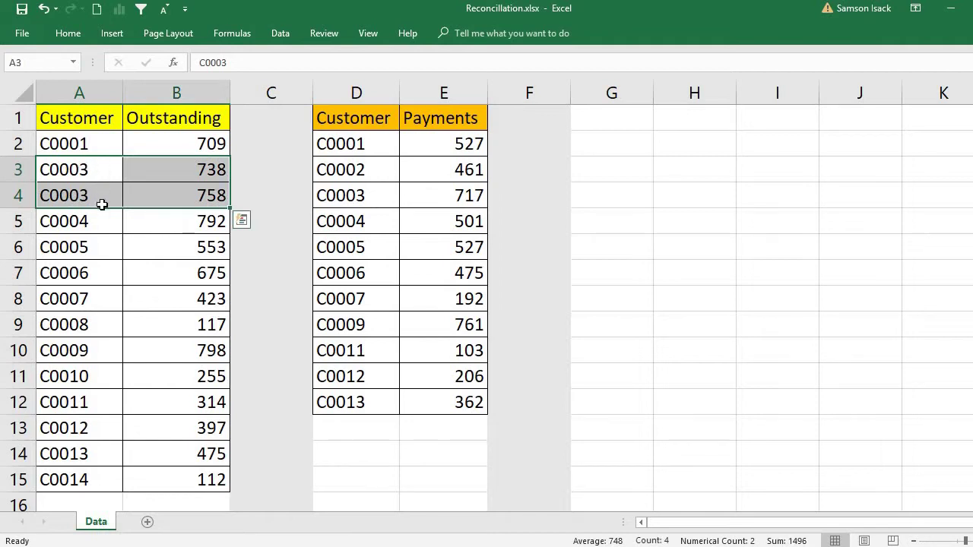
pyautogui.click(100, 201)
pyautogui.click(99, 168)
pyautogui.click(92, 201)
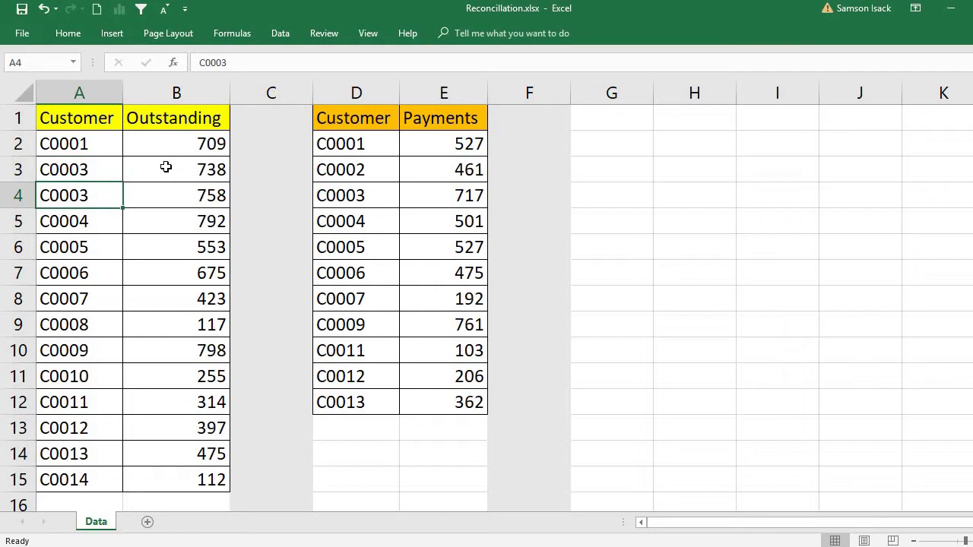
pyautogui.click(163, 168)
pyautogui.click(162, 192)
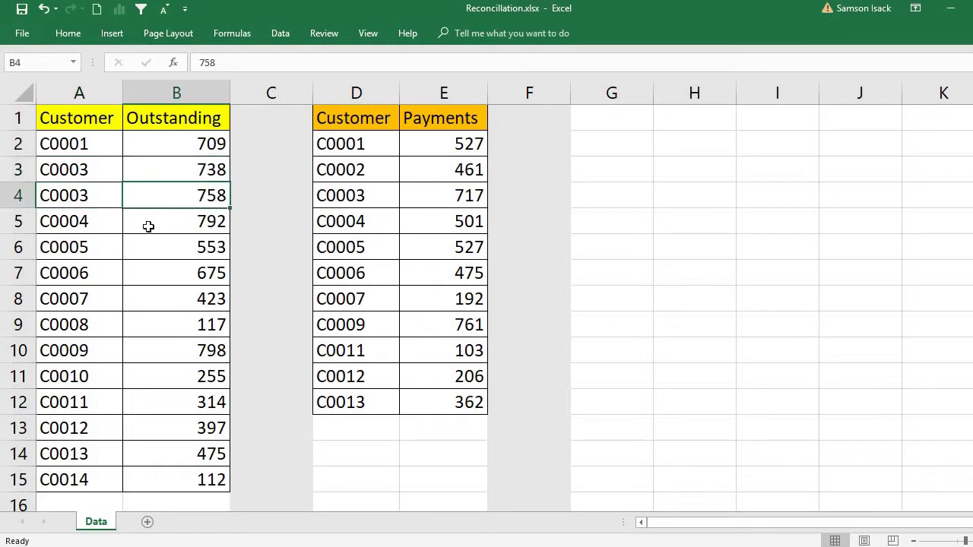
# Step: Copy the C0013 payment row and paste it as values into empty row 13
pyautogui.moveTo(375, 400); pyautogui.dragTo(450, 405)
pyautogui.rightClick(457, 403)
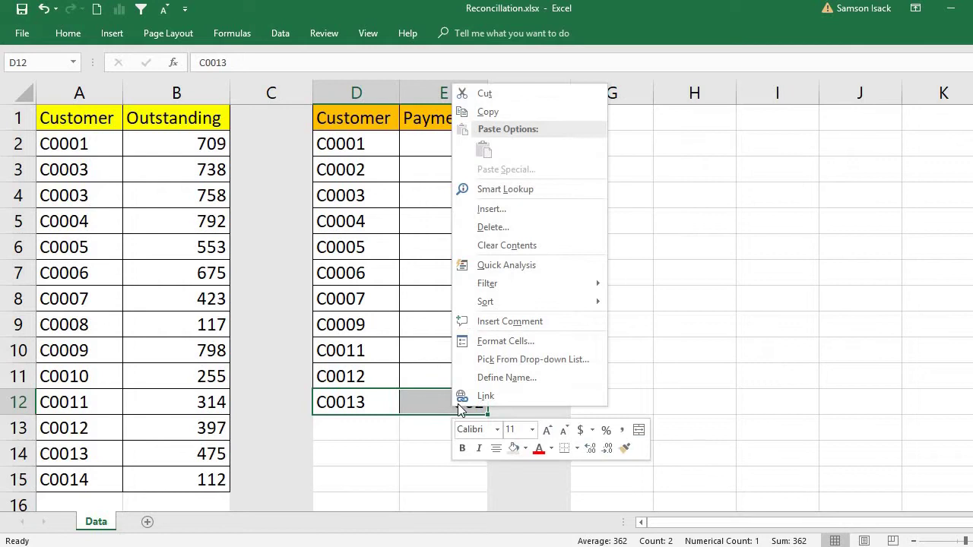
pyautogui.click(514, 117)
pyautogui.click(385, 425)
pyautogui.rightClick(387, 426)
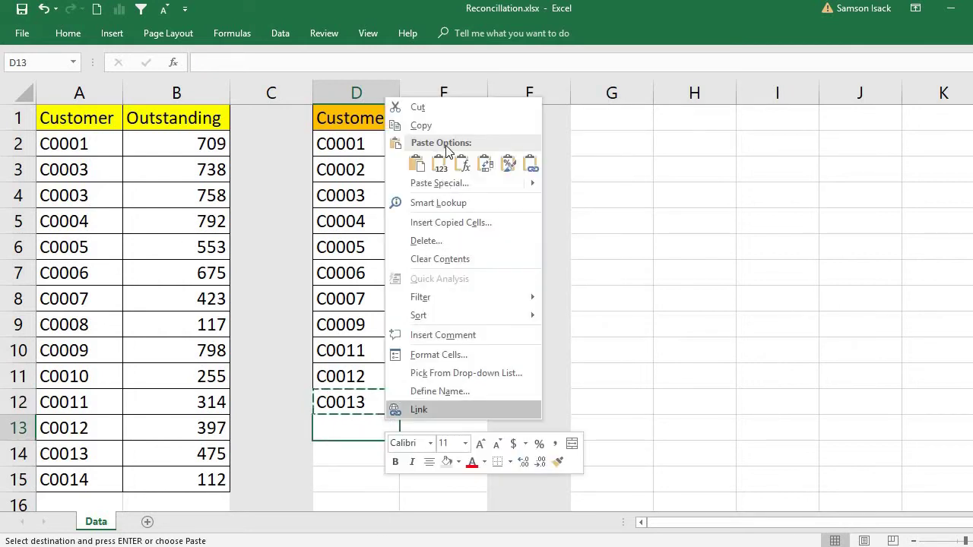
pyautogui.click(446, 169)
pyautogui.click(408, 435)
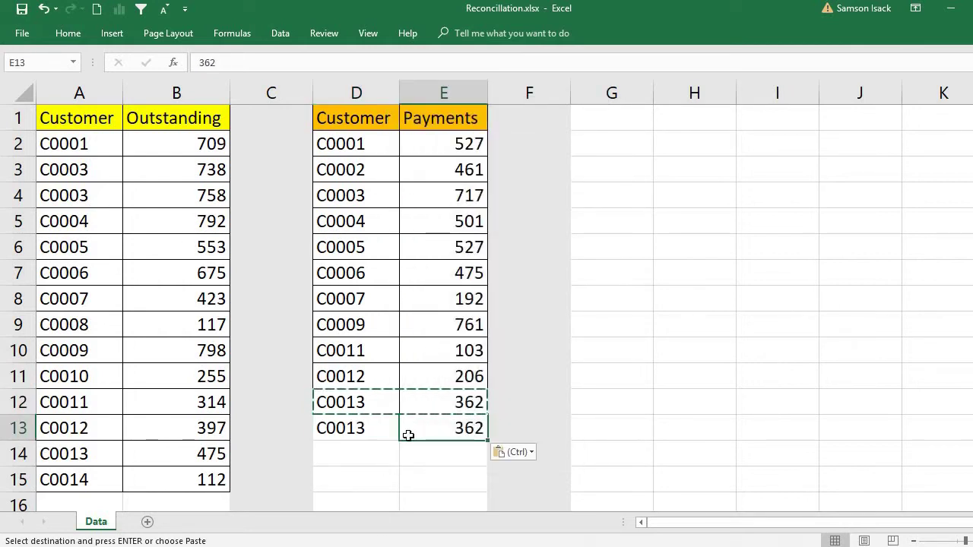
pyautogui.moveTo(436, 435); pyautogui.dragTo(344, 401)
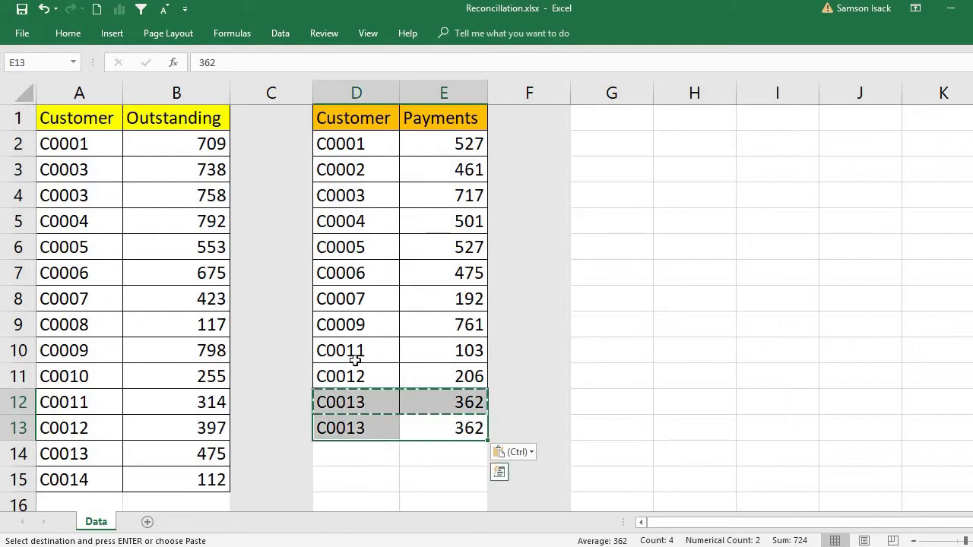
pyautogui.click(68, 33)
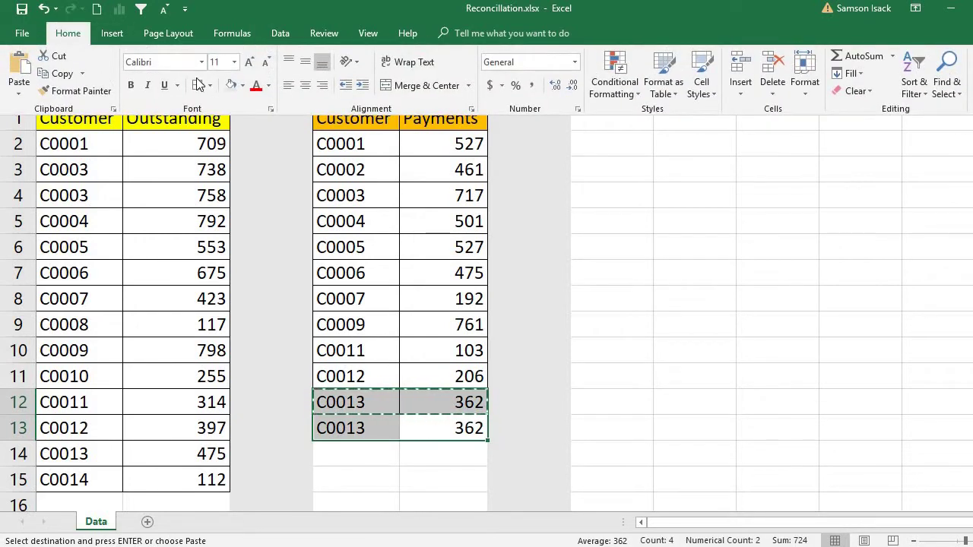
pyautogui.press('Escape')
pyautogui.press('Escape')
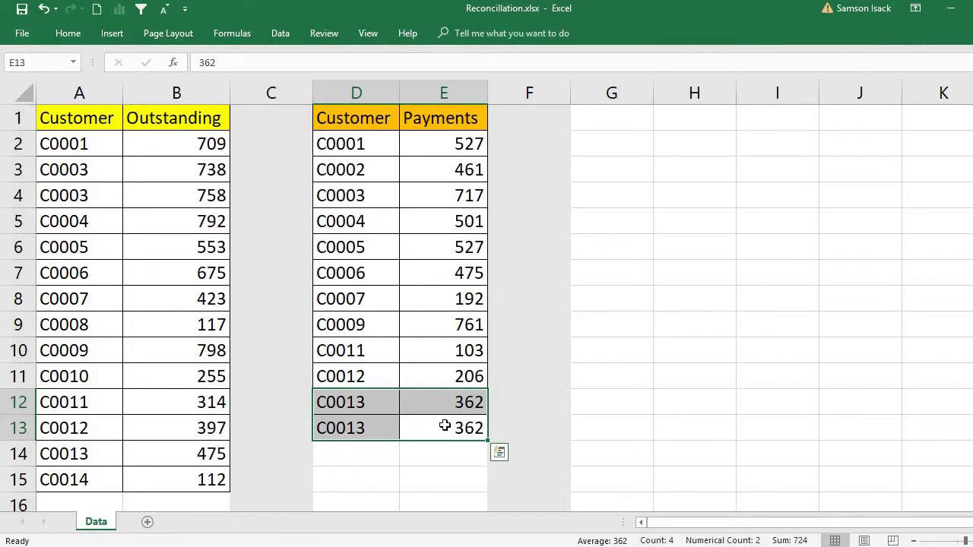
# Step: Change the second C0013 payment amount in E13 to 589, then to 100
pyautogui.click(445, 426)
pyautogui.write('5')
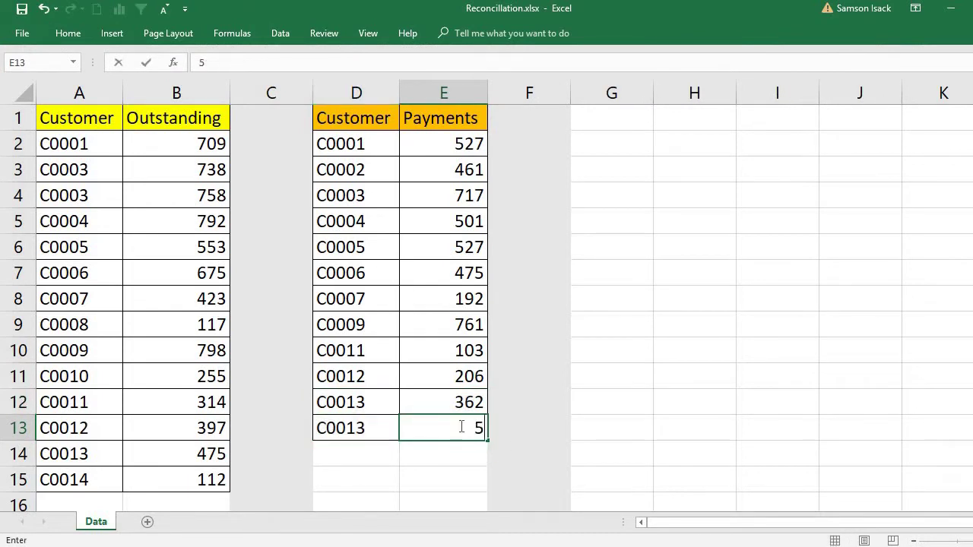
pyautogui.write('89')
pyautogui.click(459, 295)
pyautogui.click(447, 428)
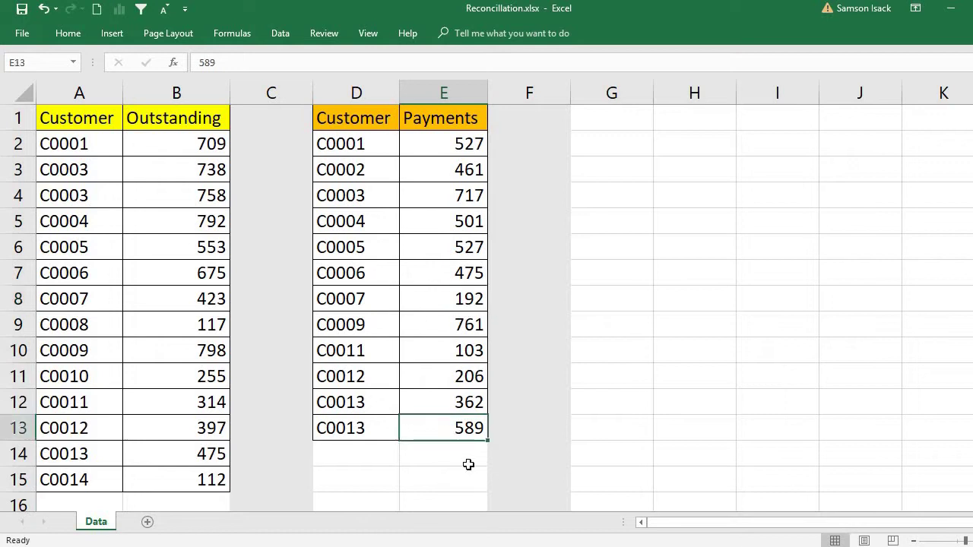
pyautogui.write('1')
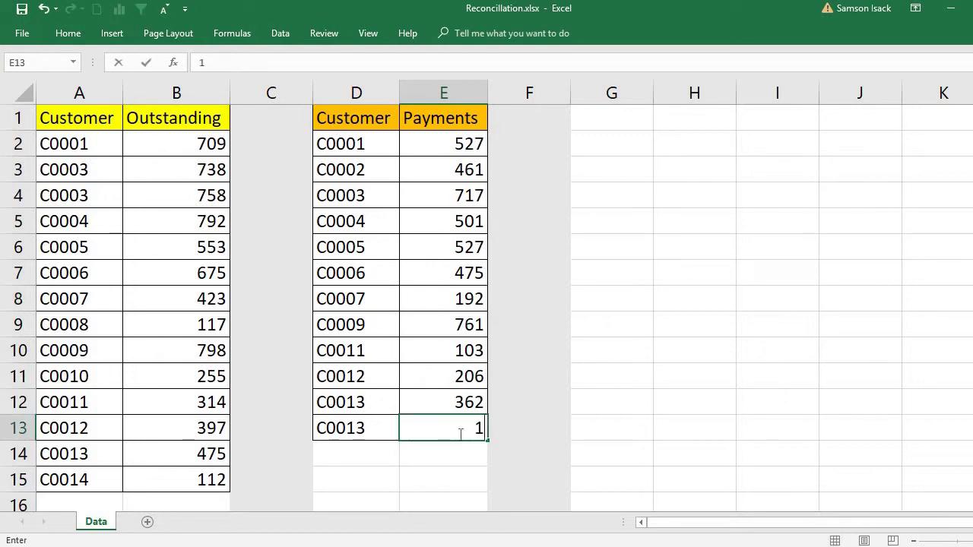
pyautogui.write('00')
pyautogui.click(605, 377)
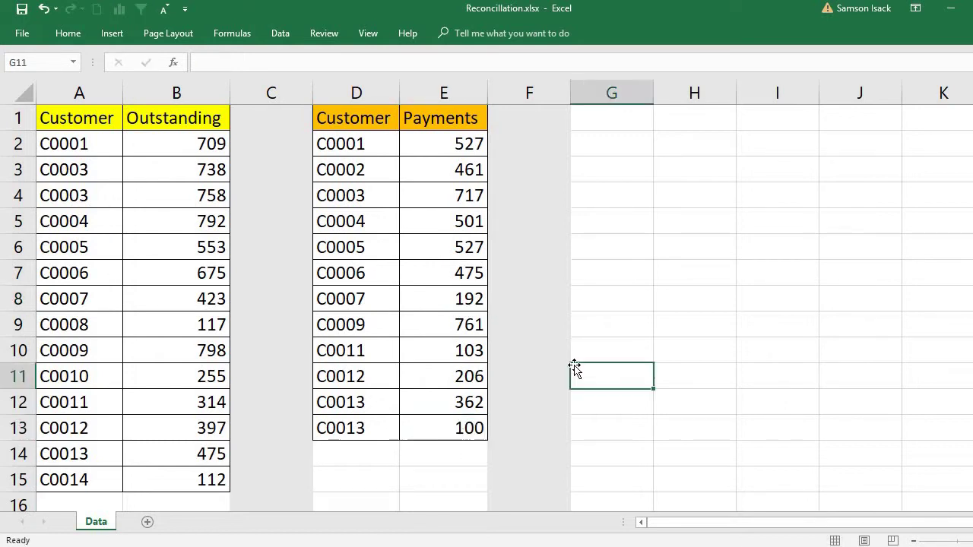
pyautogui.click(433, 427)
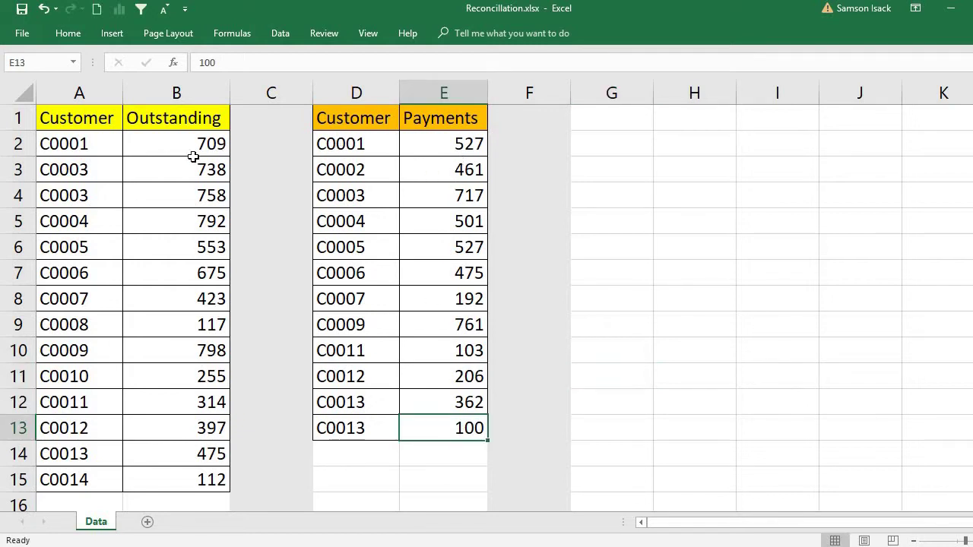
pyautogui.click(112, 124)
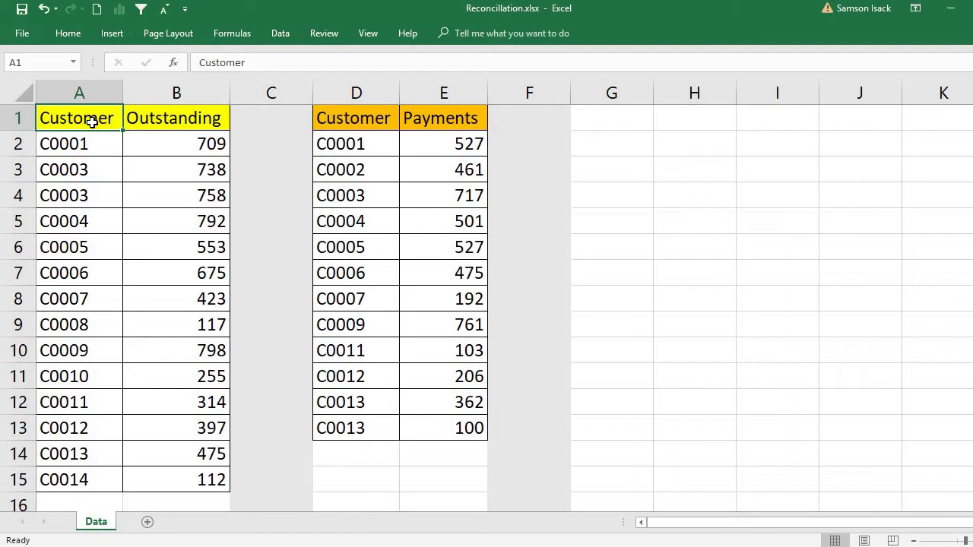
# Step: Define the name Outstanding_Customer for customer IDs A2:A15, removing the unwanted Cus_ prefix
pyautogui.moveTo(91, 122); pyautogui.dragTo(99, 477)
pyautogui.moveTo(59, 143); pyautogui.dragTo(78, 477)
pyautogui.rightClick(102, 169)
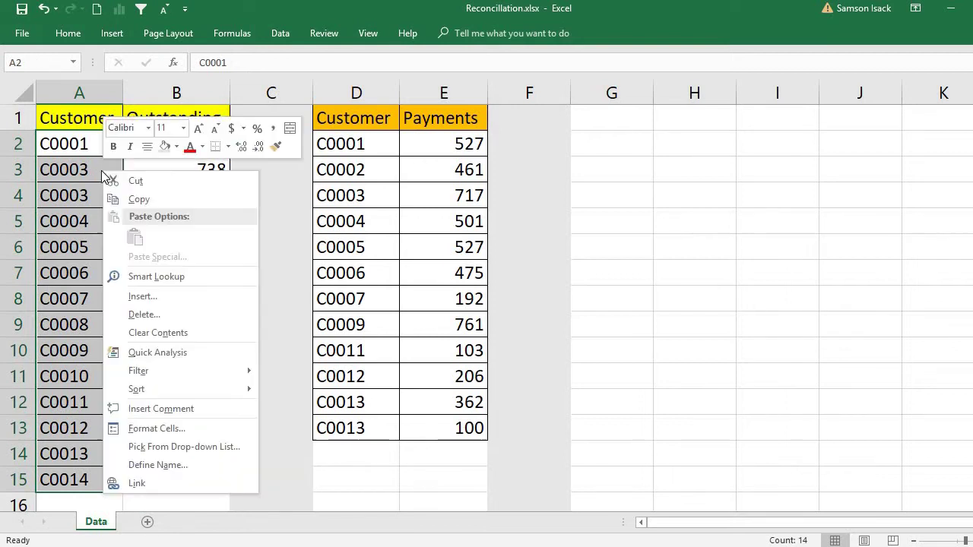
pyautogui.rightClick(68, 205)
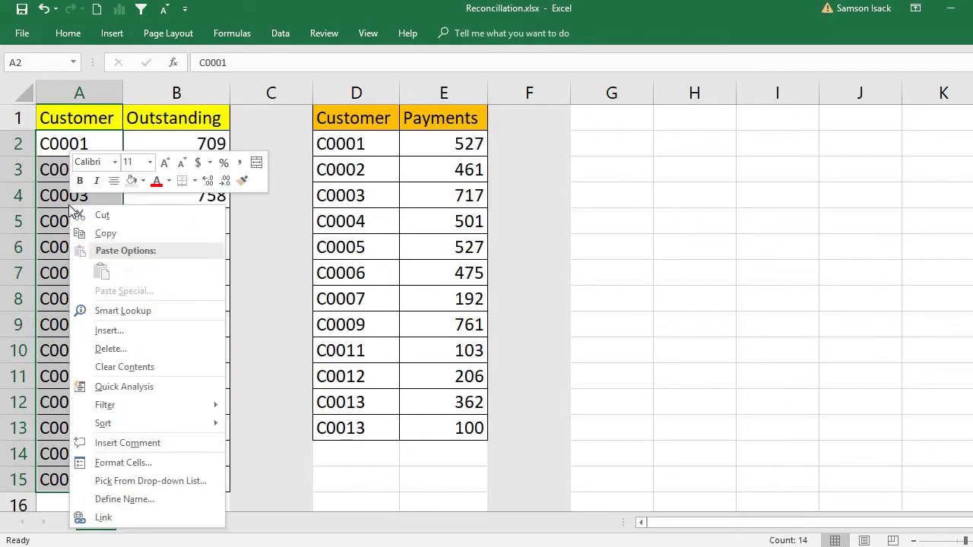
pyautogui.click(138, 500)
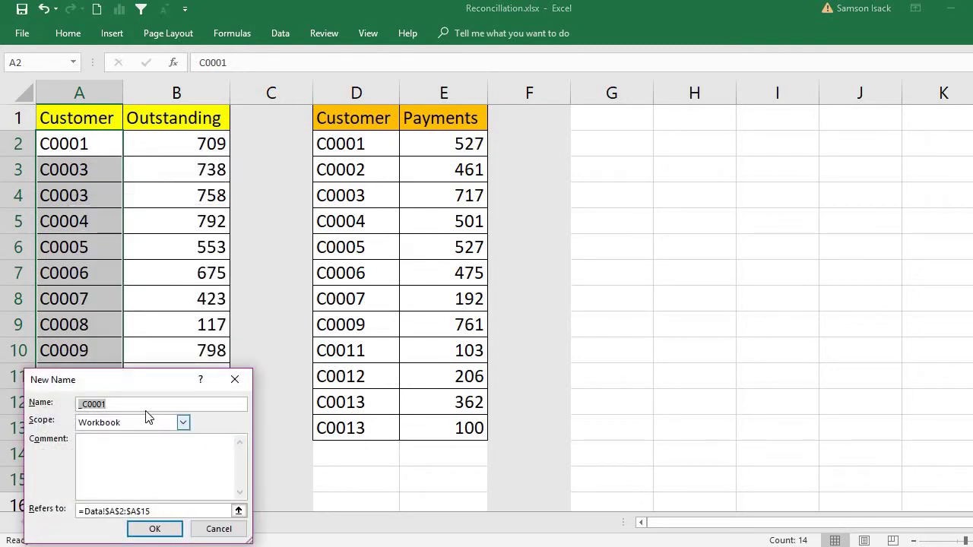
pyautogui.write('Cus_Outstanding')
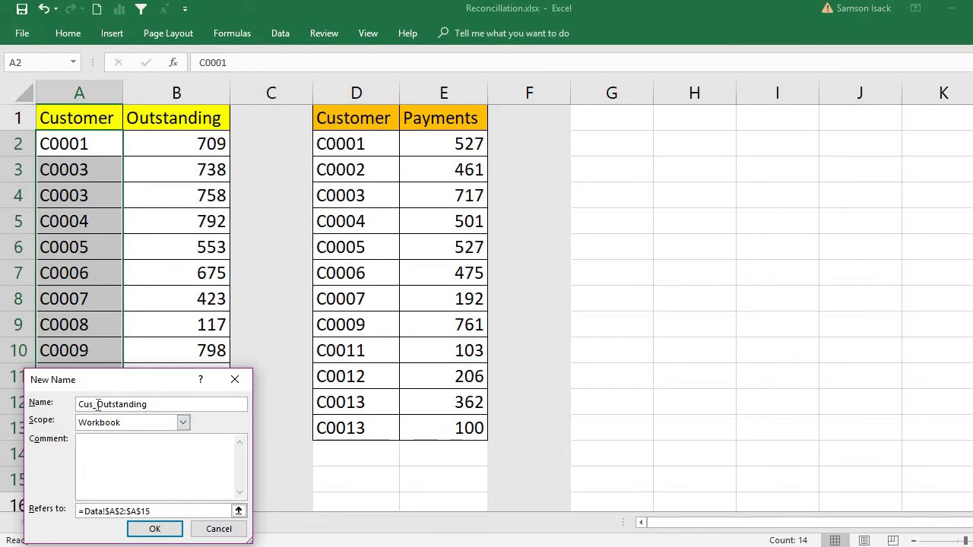
pyautogui.moveTo(16, 392); pyautogui.dragTo(16, 387)
pyautogui.press('Delete')
pyautogui.click(154, 528)
pyautogui.click(194, 146)
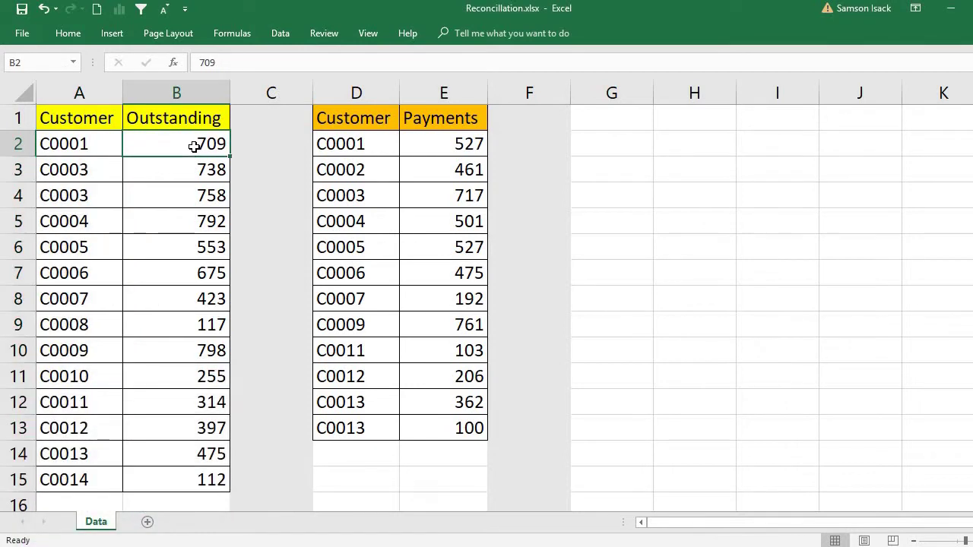
pyautogui.keyDown('shift'); pyautogui.click(139, 488); pyautogui.keyUp('shift')
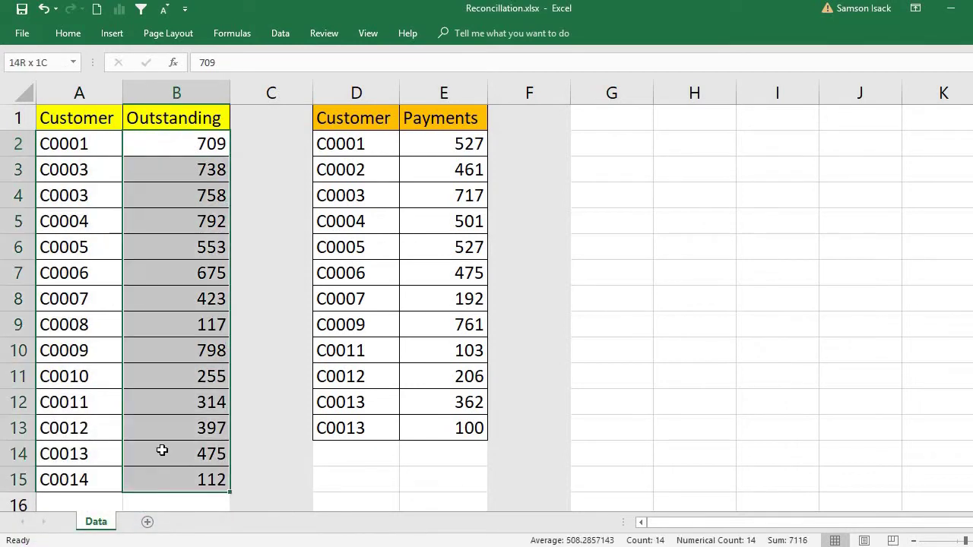
# Step: Name the outstanding amounts B2:B15 Outstanding_Amt
pyautogui.rightClick(179, 396)
pyautogui.click(248, 367)
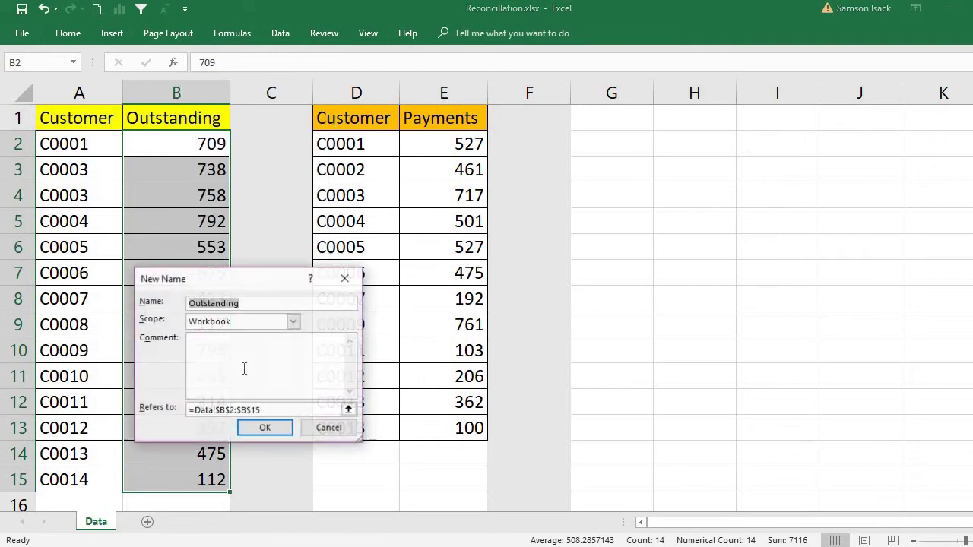
pyautogui.click(271, 302)
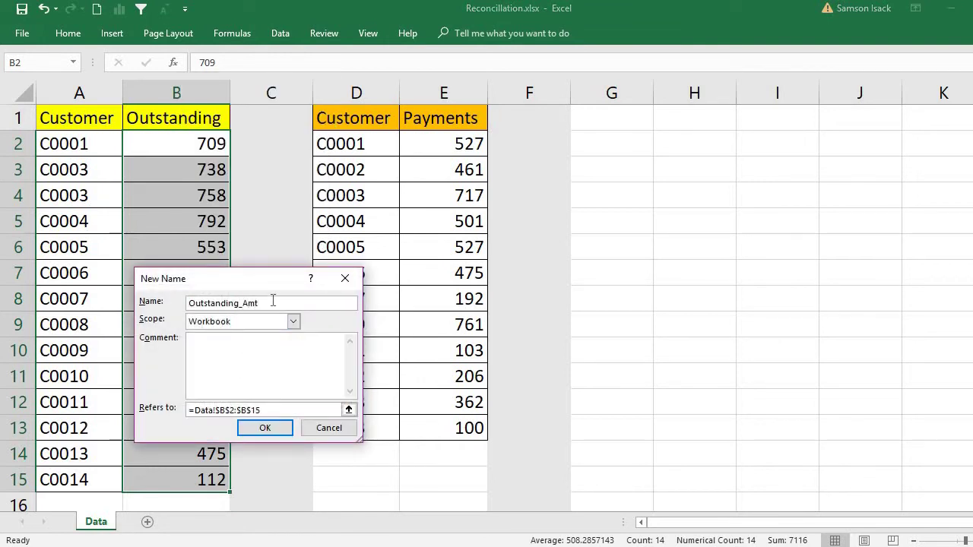
pyautogui.click(284, 428)
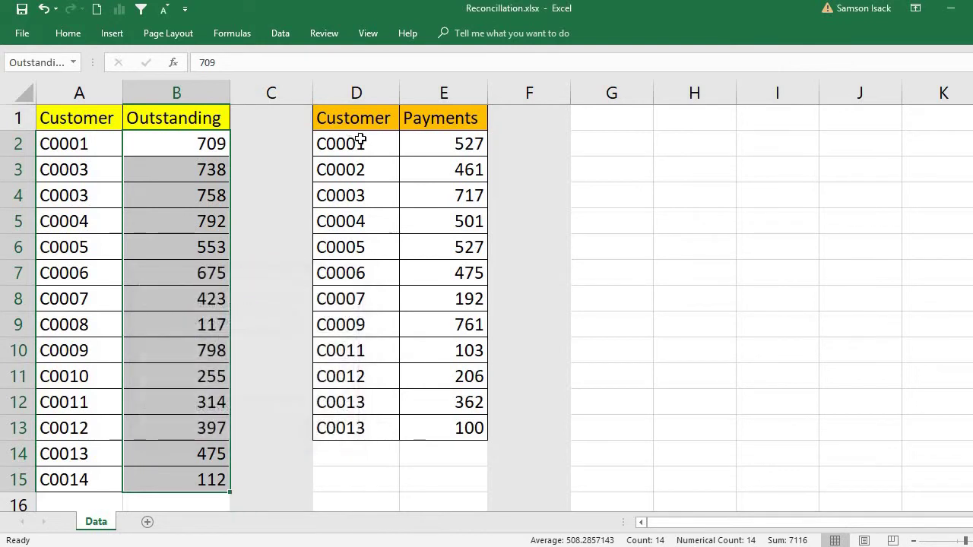
# Step: Name the payment customer IDs D2:D13 Payment_Customer
pyautogui.moveTo(360, 141); pyautogui.dragTo(375, 430)
pyautogui.rightClick(372, 258)
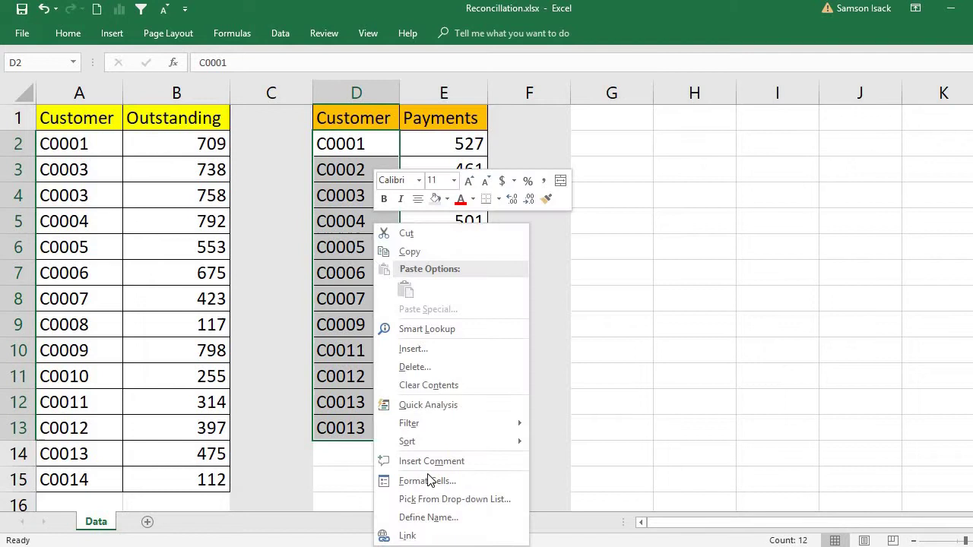
pyautogui.click(428, 518)
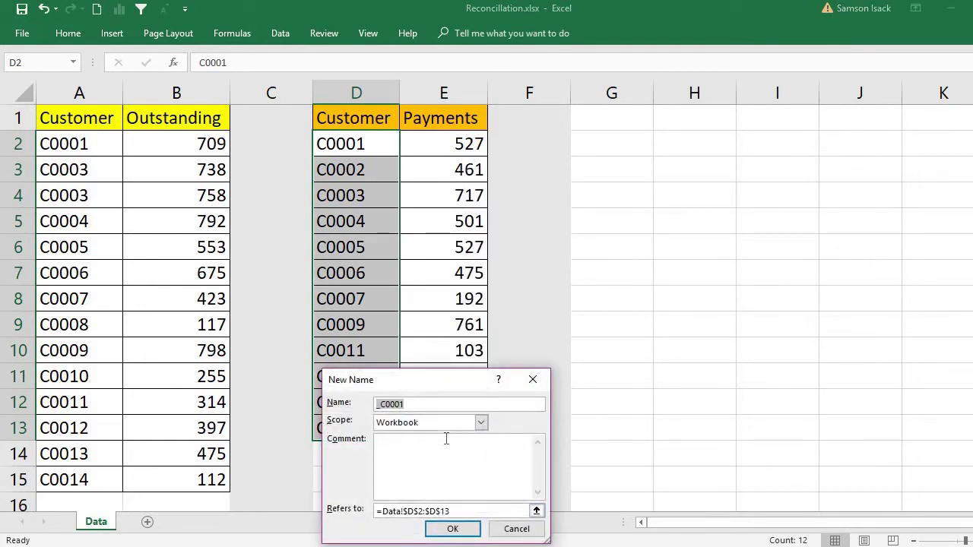
pyautogui.write('Payment_Customer')
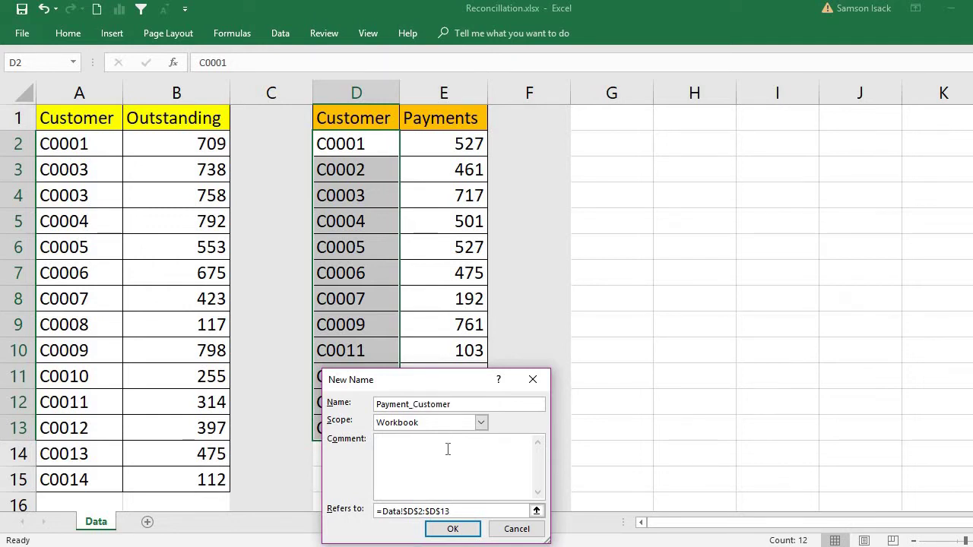
pyautogui.click(458, 529)
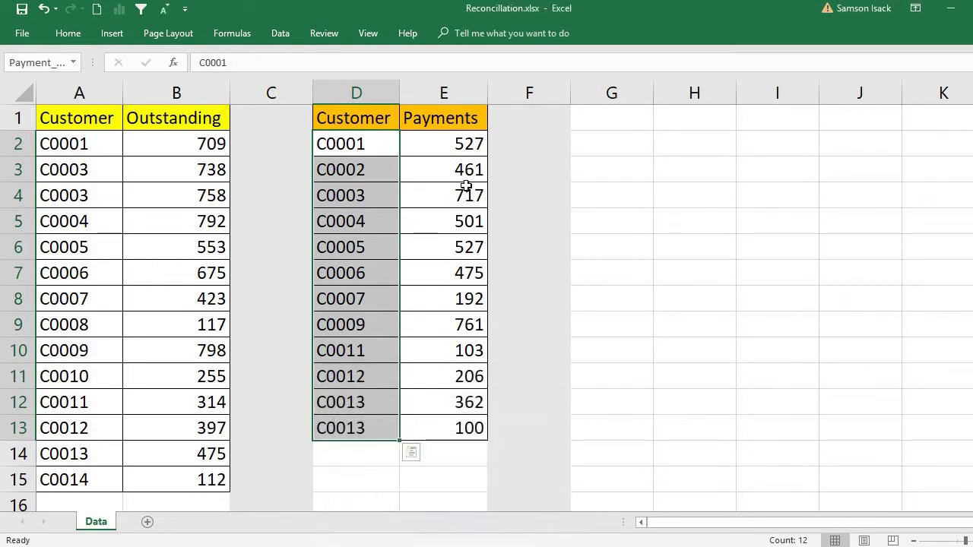
# Step: Name the payment amounts E2:E13 Payment_Amt
pyautogui.click(462, 148)
pyautogui.moveTo(454, 300); pyautogui.dragTo(462, 425)
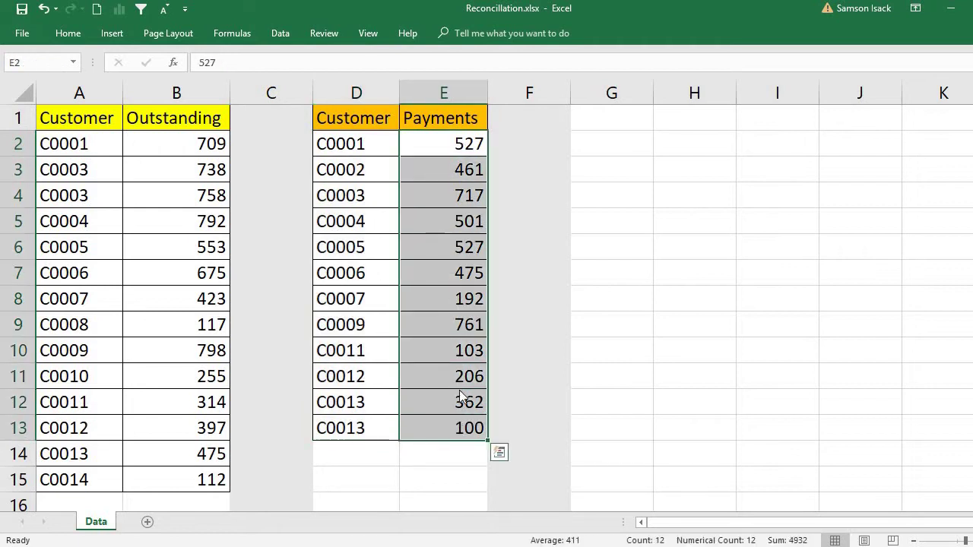
pyautogui.rightClick(459, 391)
pyautogui.click(508, 362)
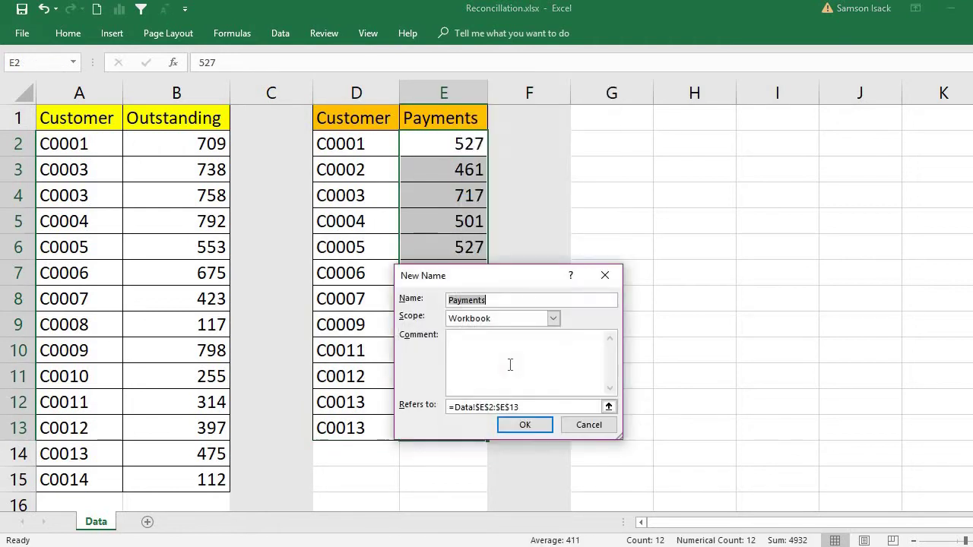
pyautogui.write('Pay')
pyautogui.click(512, 426)
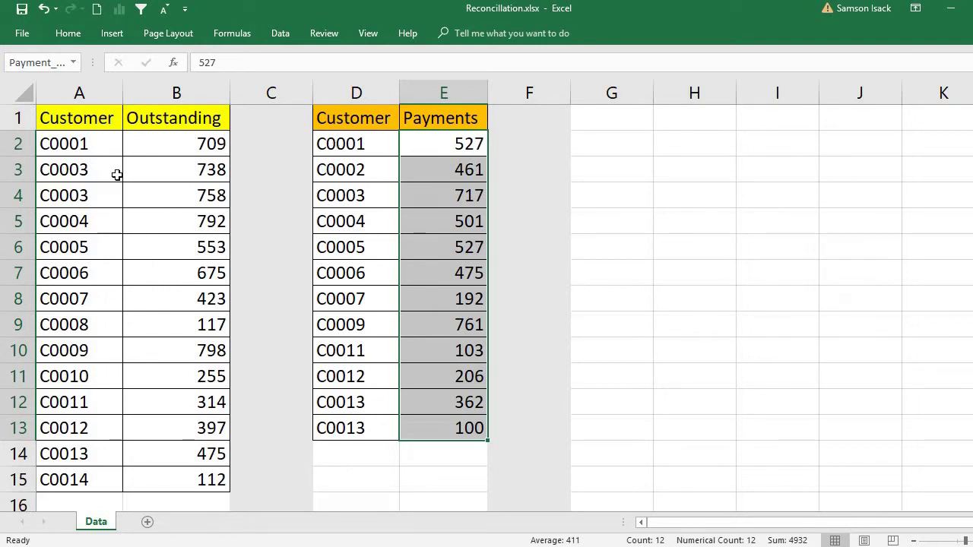
# Step: Look over the customer lists in column A and column D, checking C0002
pyautogui.click(607, 124)
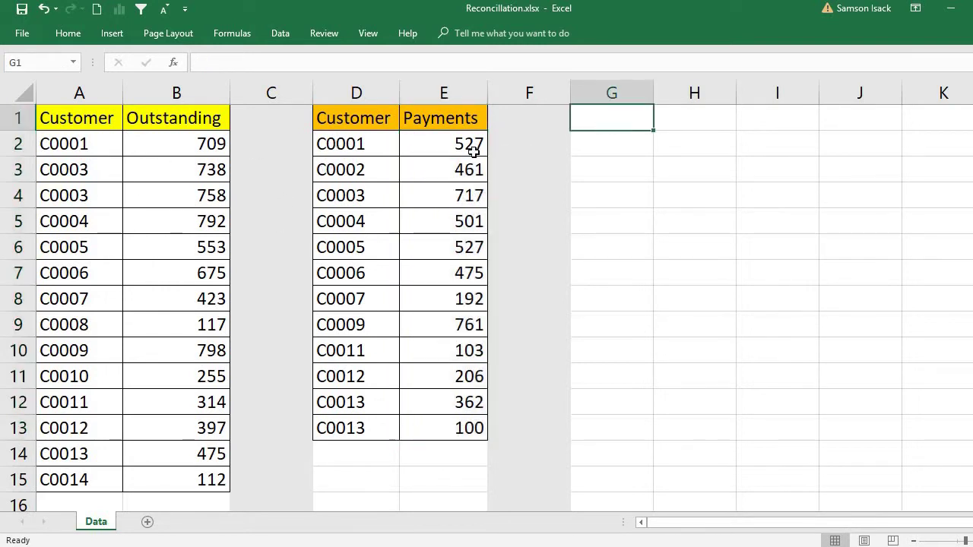
pyautogui.moveTo(371, 122); pyautogui.dragTo(367, 416)
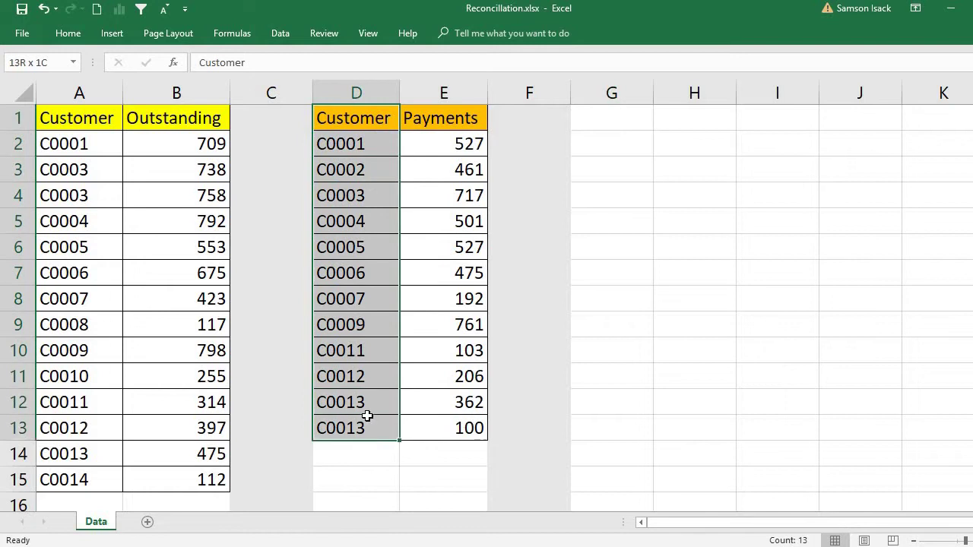
pyautogui.click(94, 124)
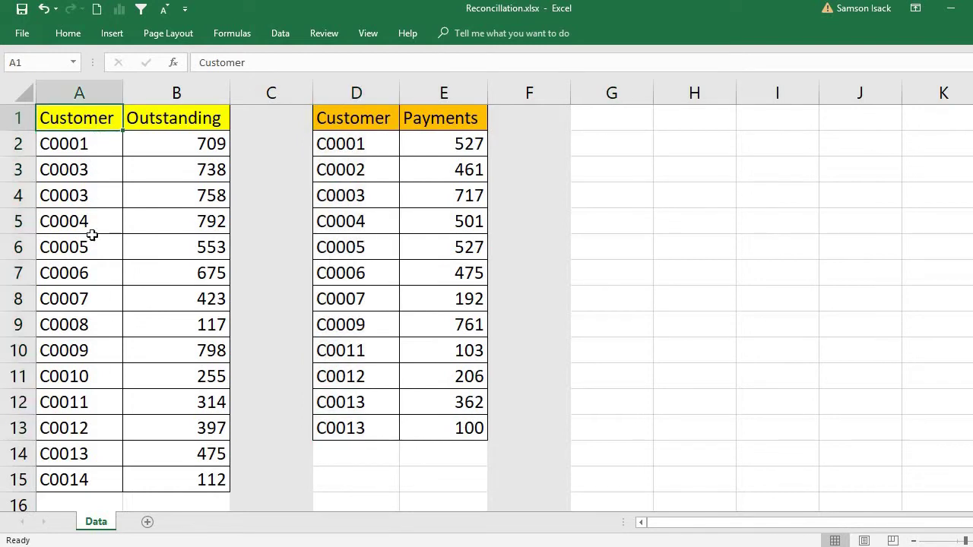
pyautogui.moveTo(92, 235); pyautogui.dragTo(83, 474)
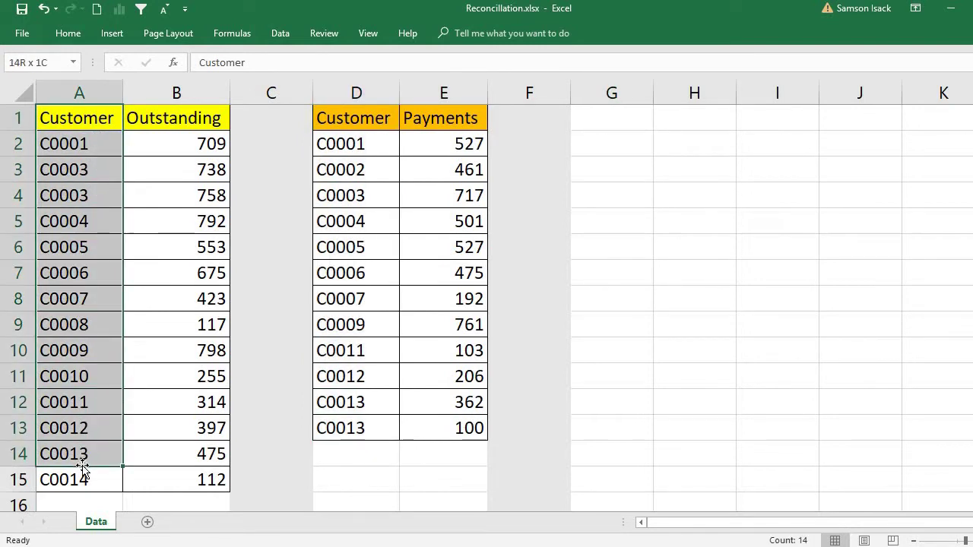
pyautogui.click(83, 190)
pyautogui.click(80, 169)
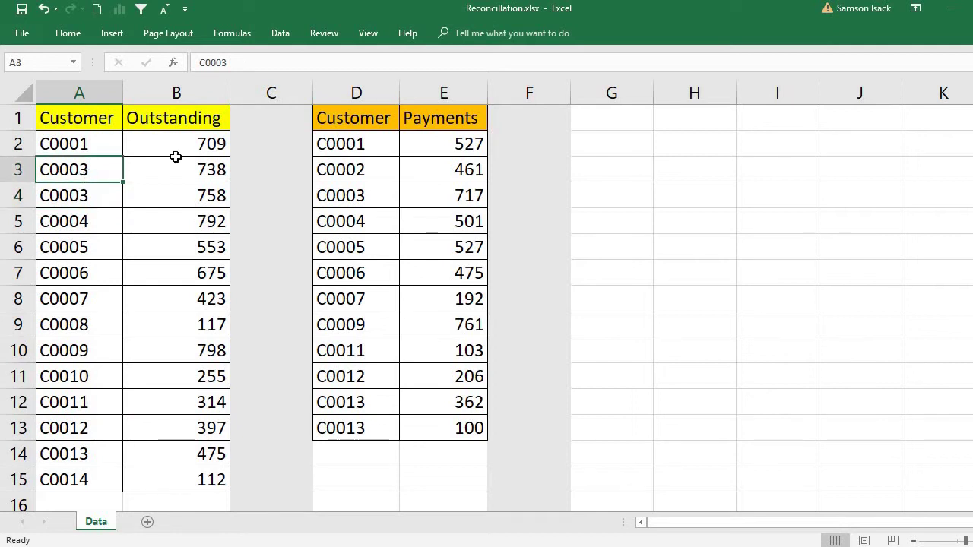
pyautogui.click(352, 176)
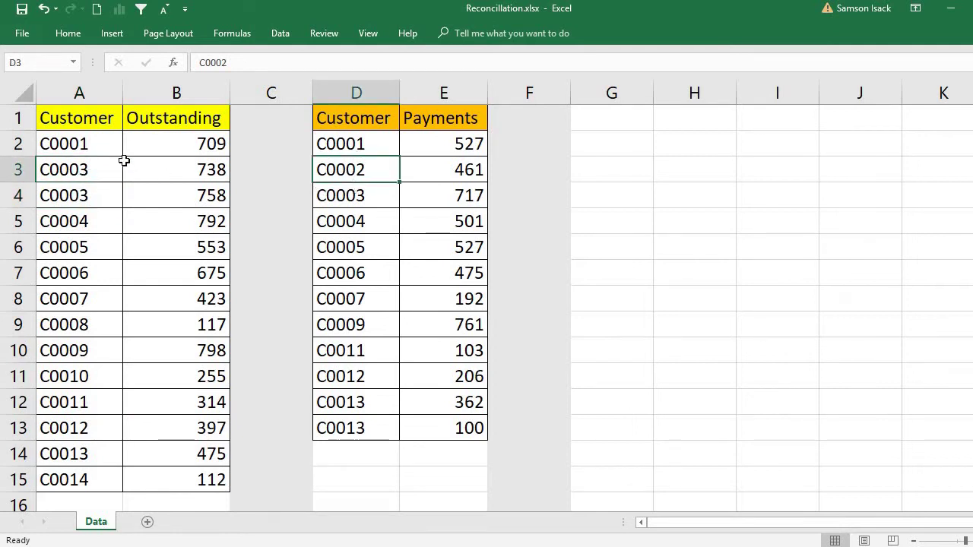
# Step: Copy the customer list A1:A15 and paste it as values into G1
pyautogui.moveTo(105, 119); pyautogui.dragTo(86, 479)
pyautogui.rightClick(68, 328)
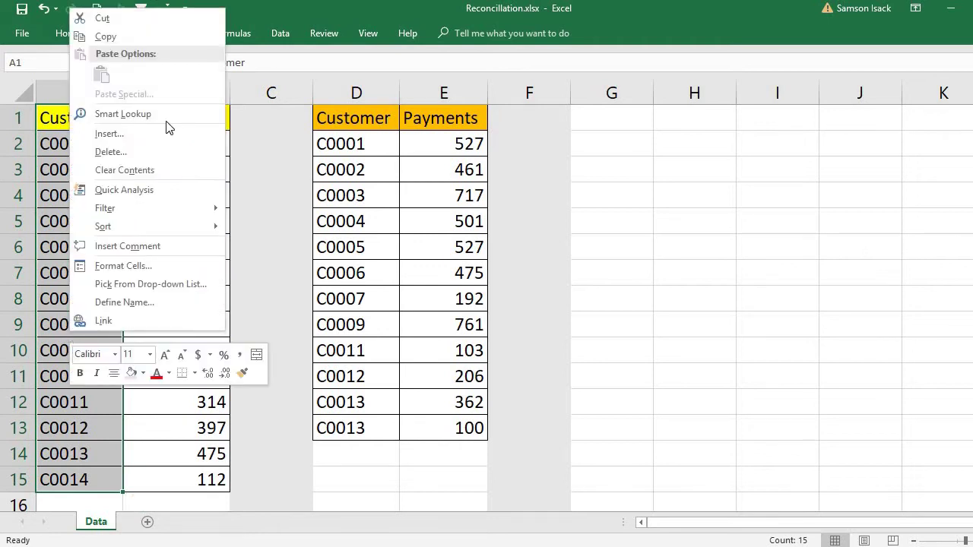
pyautogui.click(178, 41)
pyautogui.rightClick(631, 118)
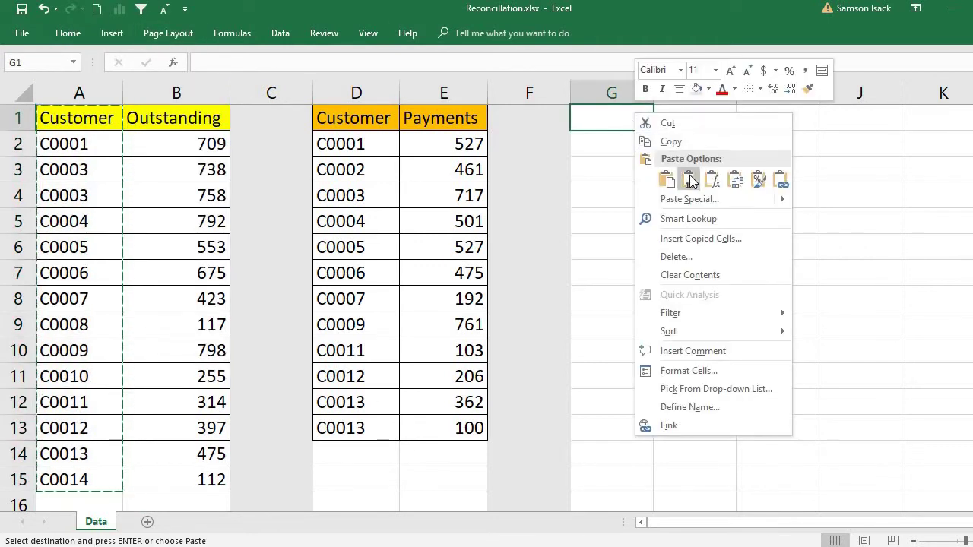
pyautogui.click(687, 176)
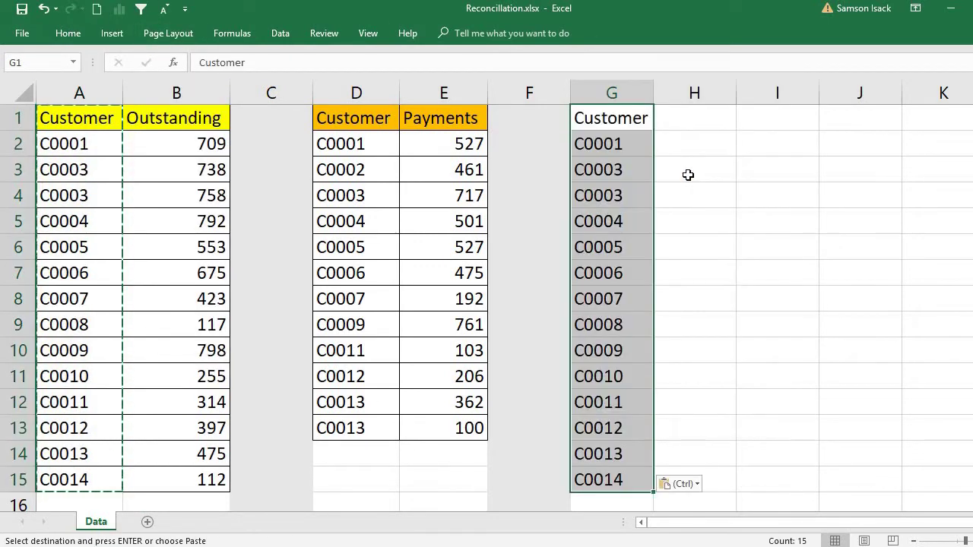
# Step: Paste the payment customer IDs D2:D13 as values starting at G16, then select column G
pyautogui.click(380, 146)
pyautogui.moveTo(371, 249); pyautogui.dragTo(369, 426)
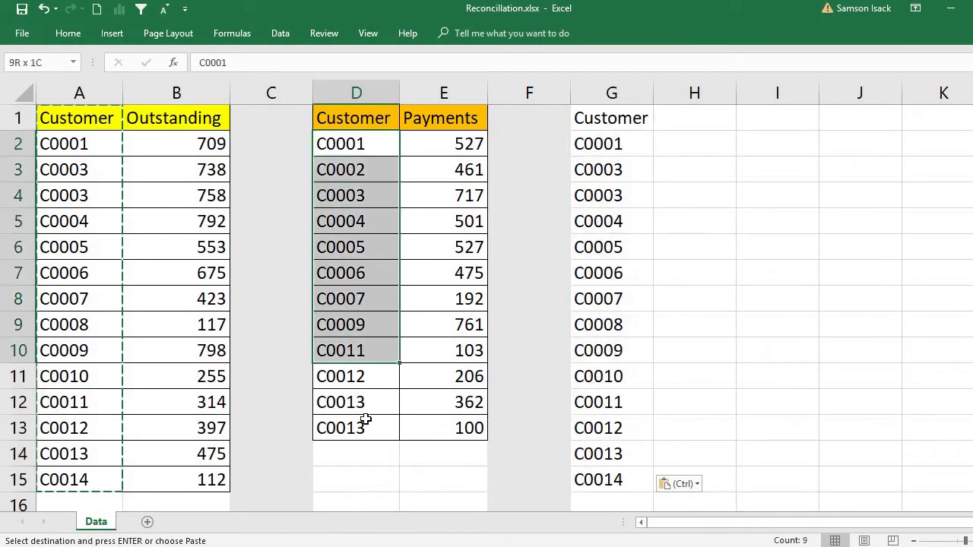
pyautogui.rightClick(369, 274)
pyautogui.click(404, 252)
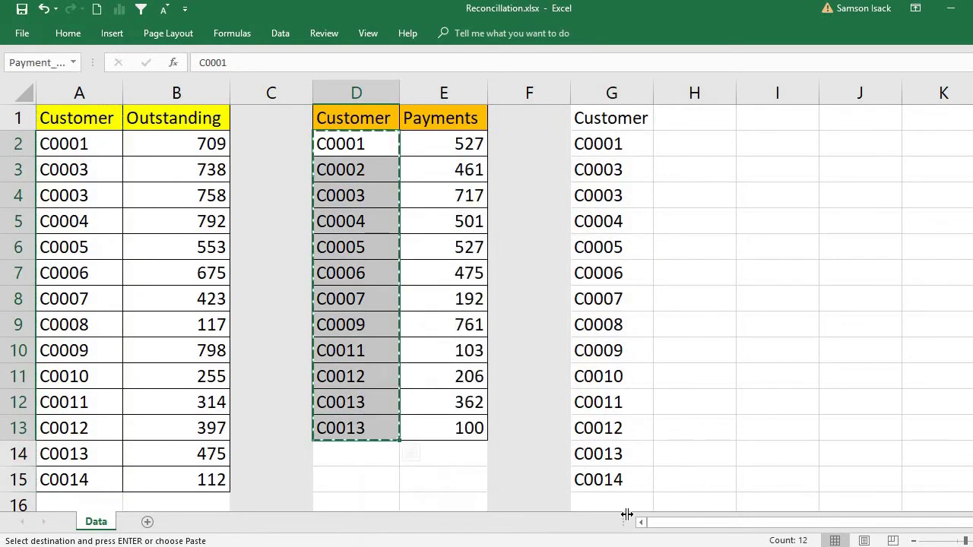
pyautogui.click(592, 502)
pyautogui.rightClick(593, 502)
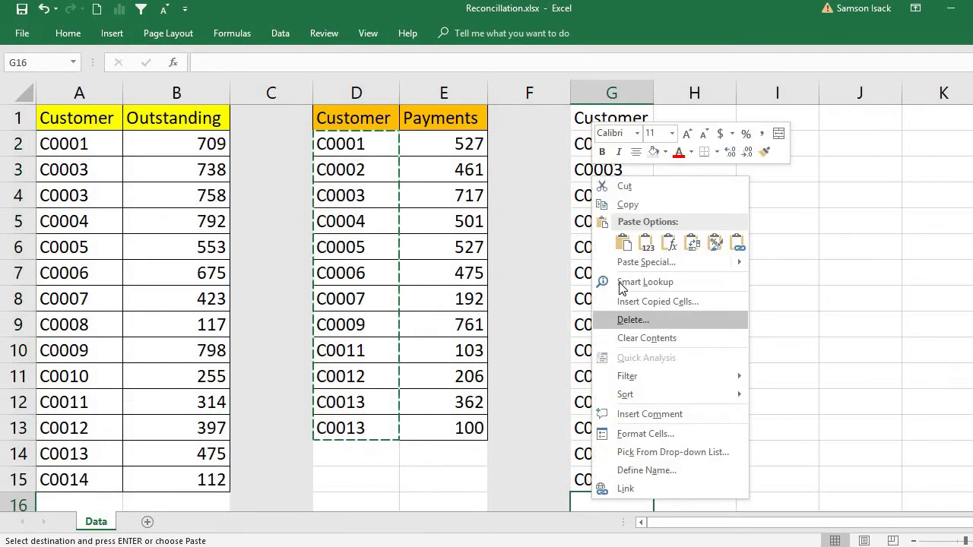
pyautogui.click(644, 243)
pyautogui.scroll(-3, 754, 170)
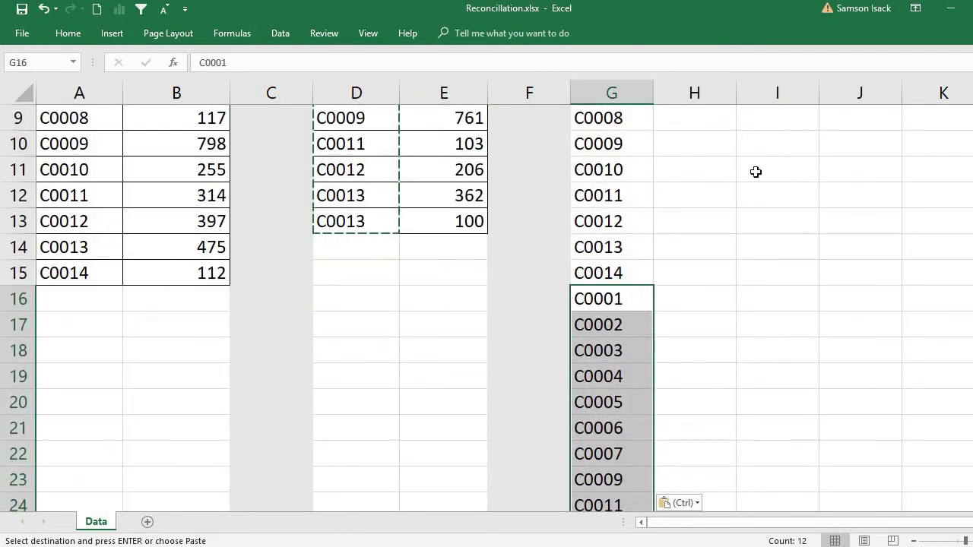
pyautogui.scroll(3, 838, 148)
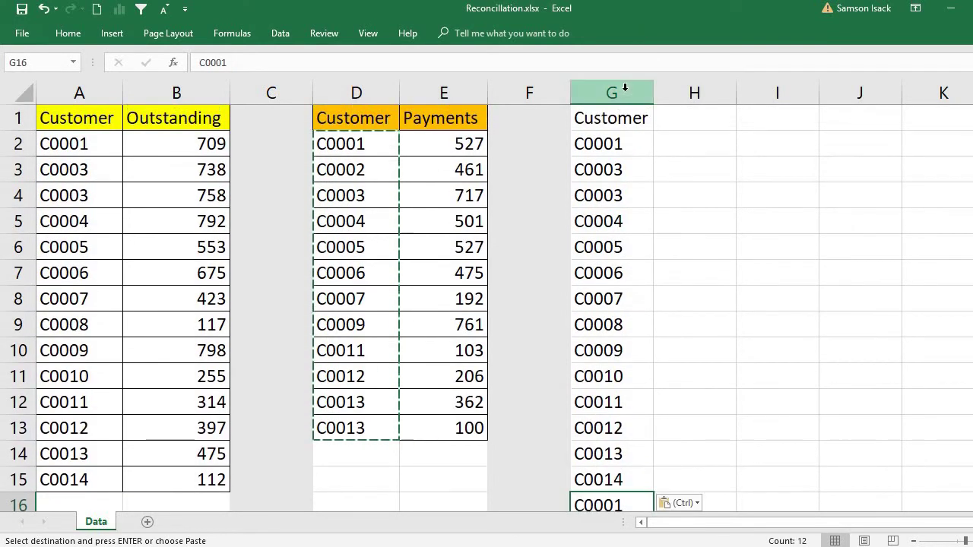
pyautogui.click(615, 92)
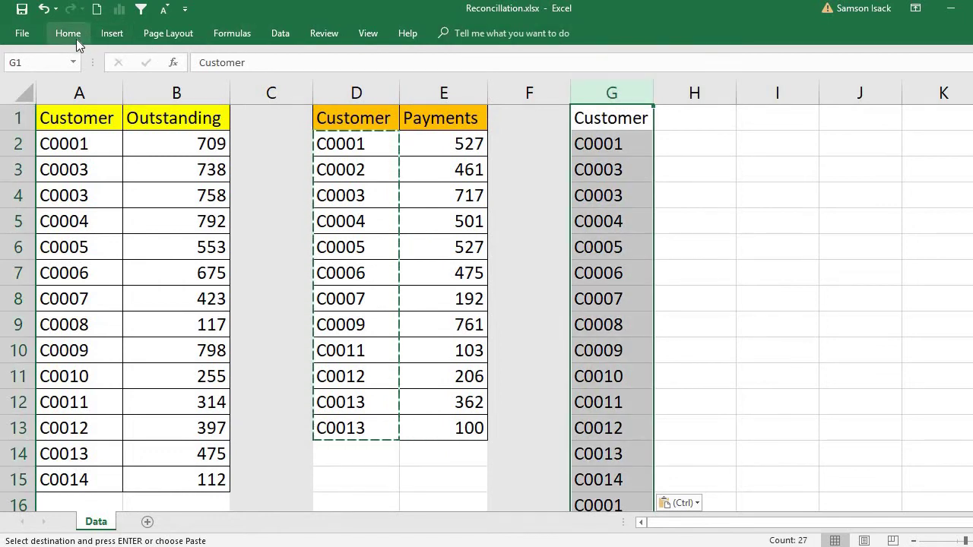
# Step: Run Remove Duplicates on column G with My data has headers ticked, dropping 12 duplicates
pyautogui.click(280, 33)
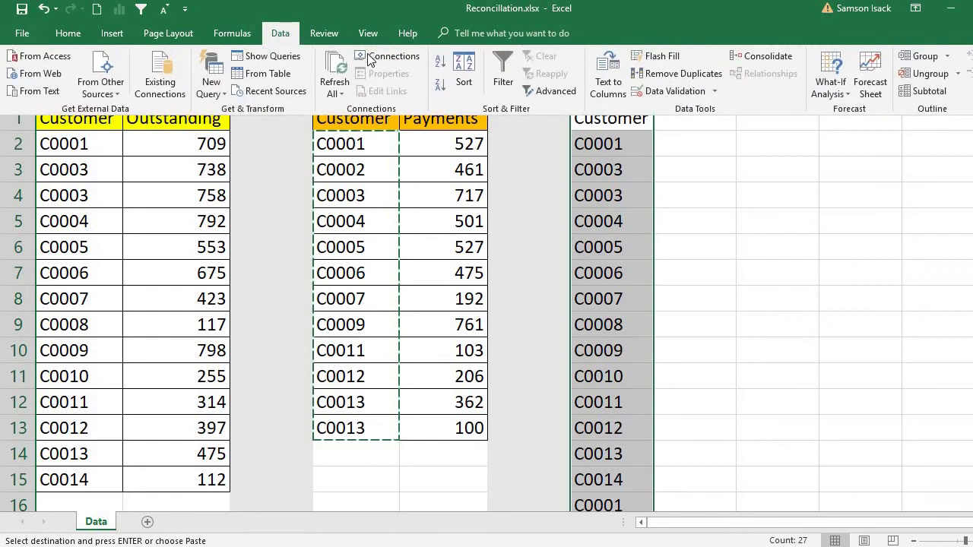
pyautogui.click(674, 75)
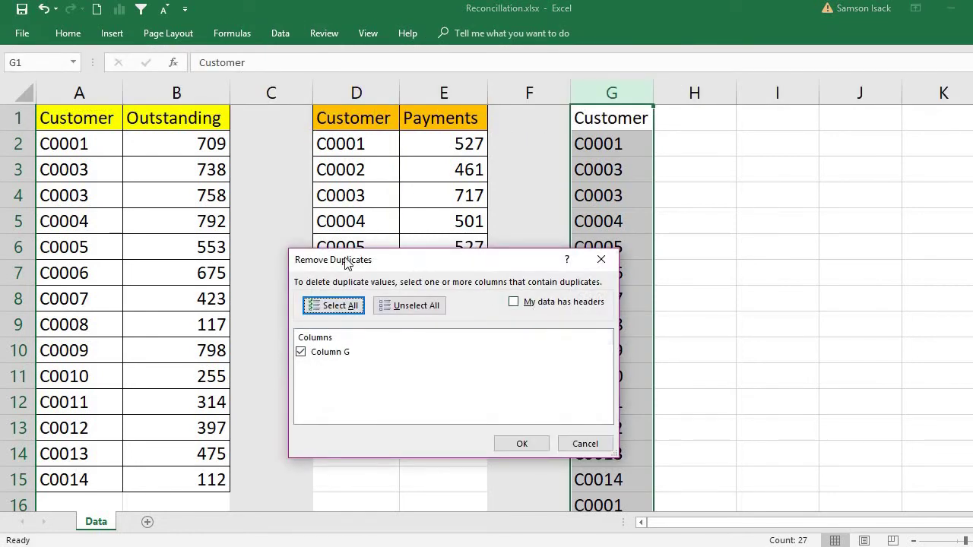
pyautogui.moveTo(346, 262); pyautogui.dragTo(250, 250)
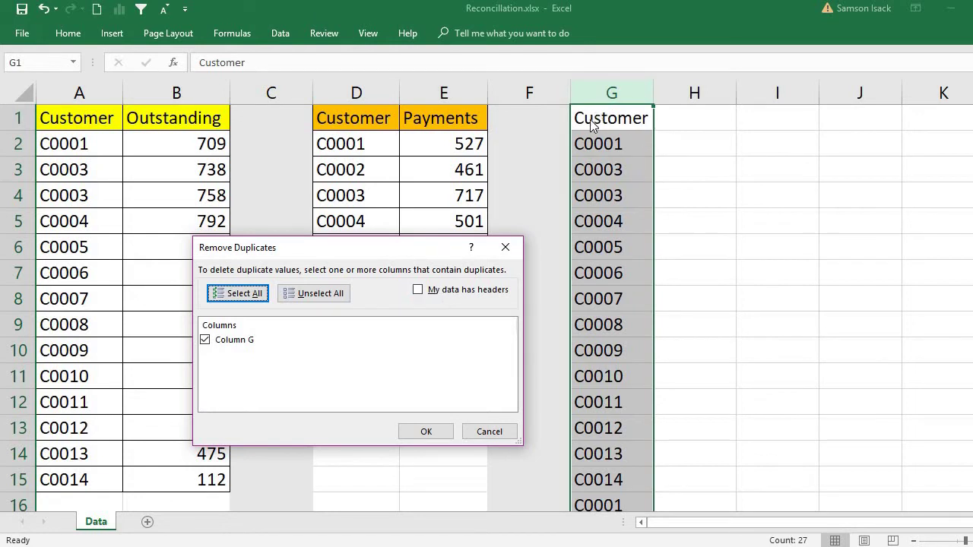
pyautogui.click(465, 291)
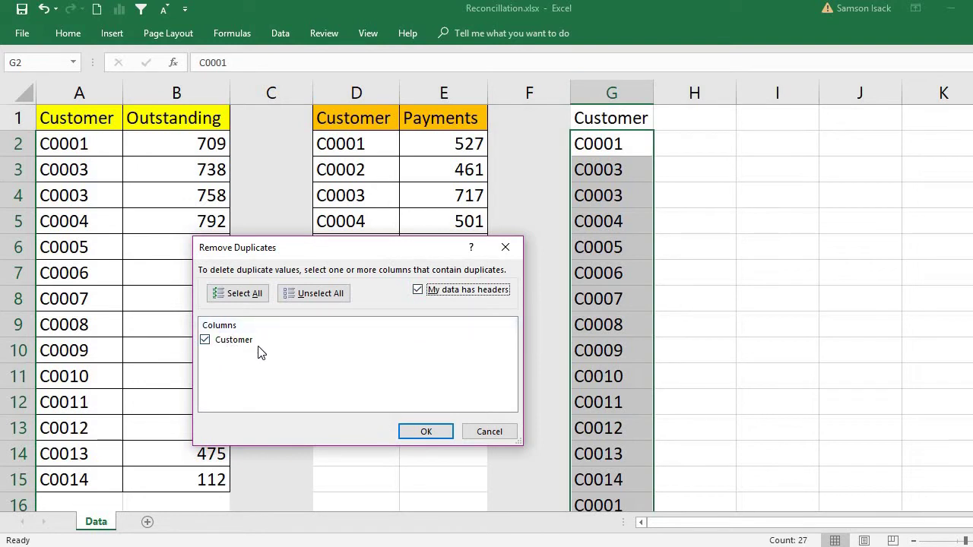
pyautogui.click(427, 432)
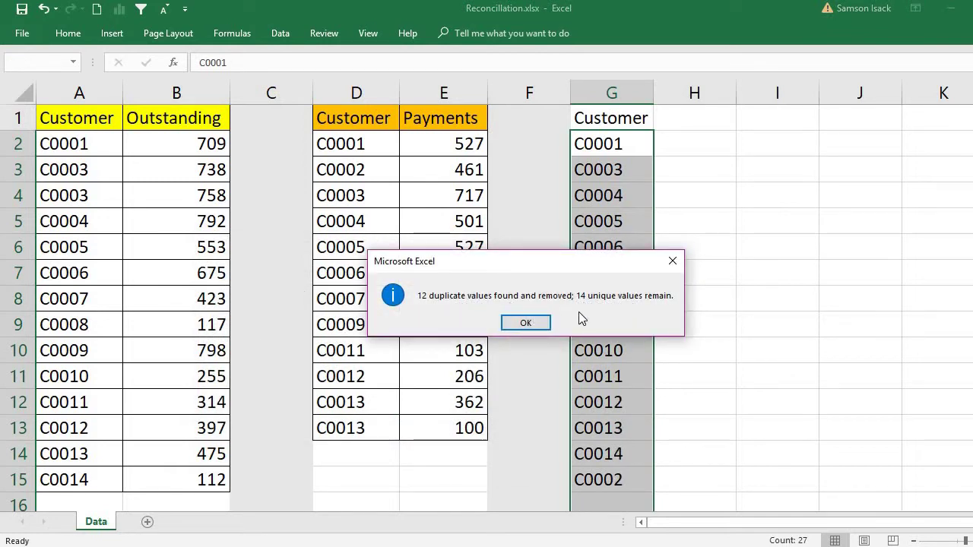
pyautogui.click(518, 323)
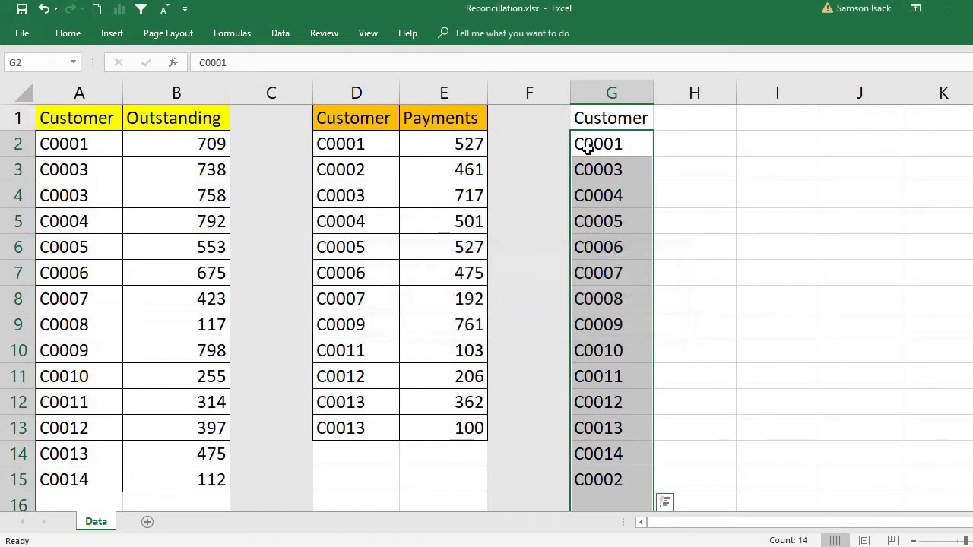
pyautogui.click(628, 122)
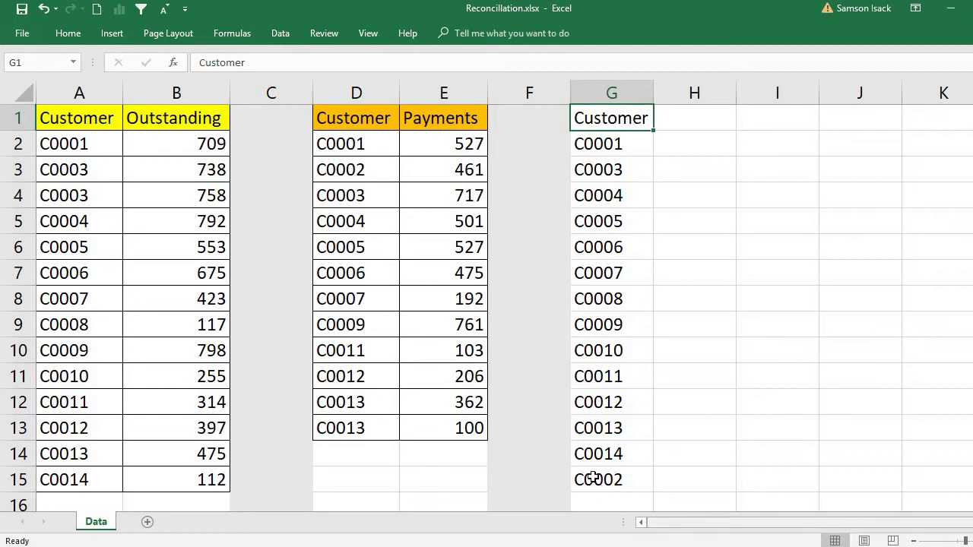
# Step: Sort column G by Customer A to Z, treating the first row as a header
pyautogui.click(614, 91)
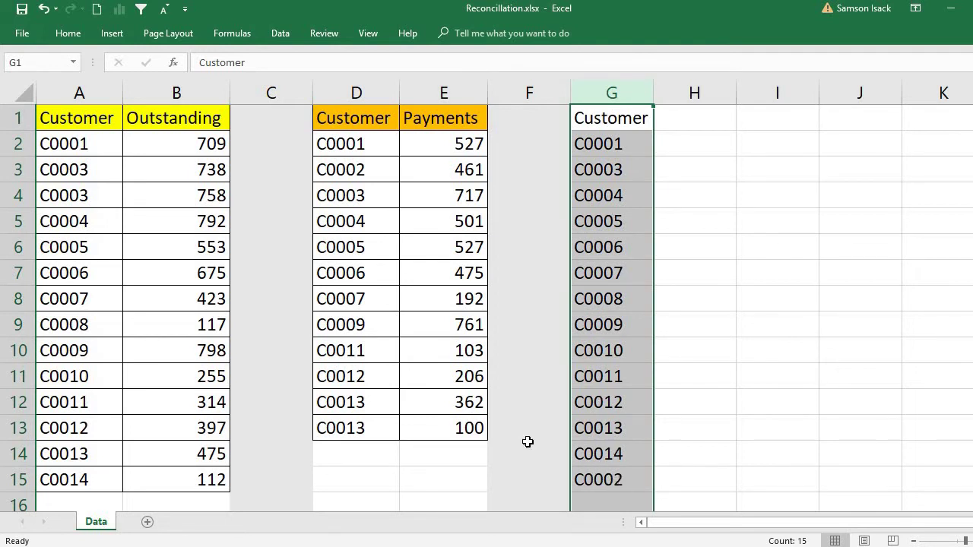
pyautogui.click(288, 35)
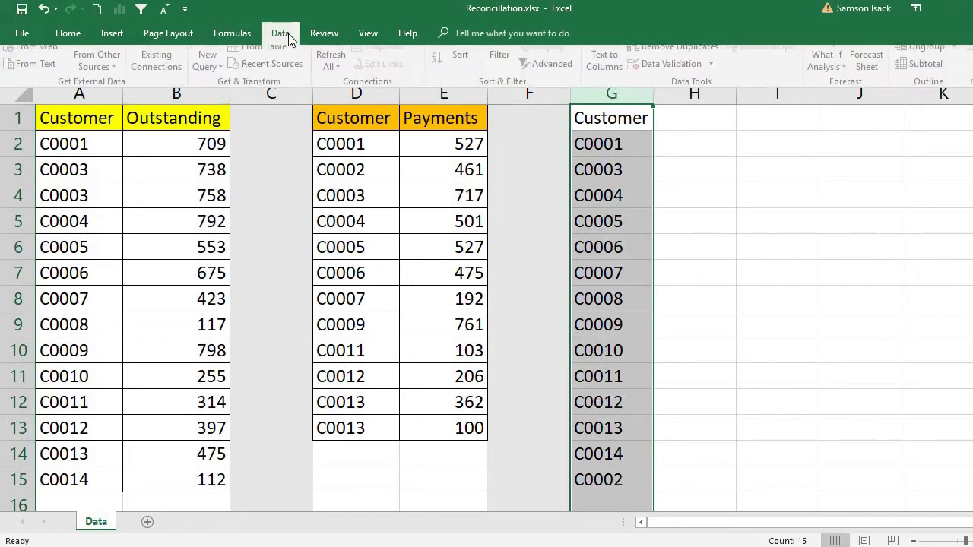
pyautogui.click(465, 70)
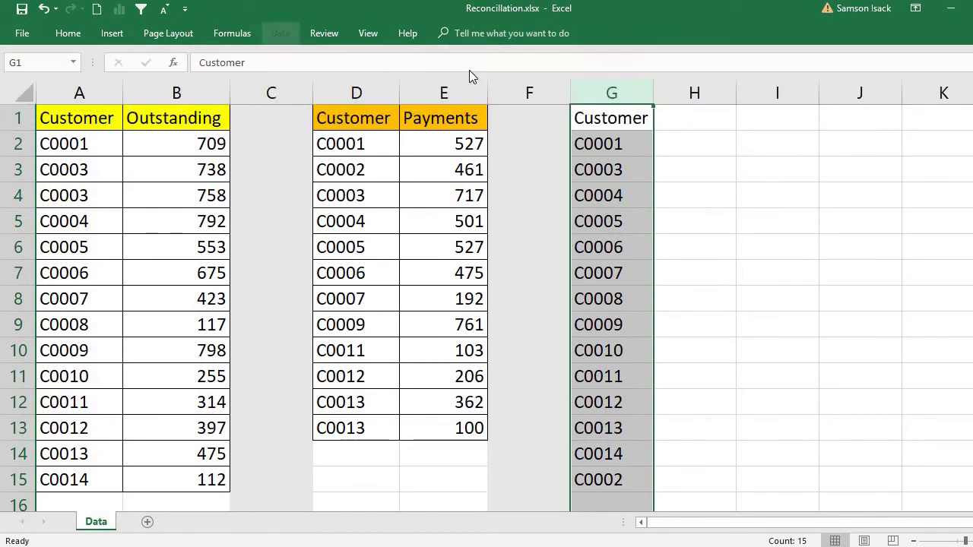
pyautogui.click(509, 278)
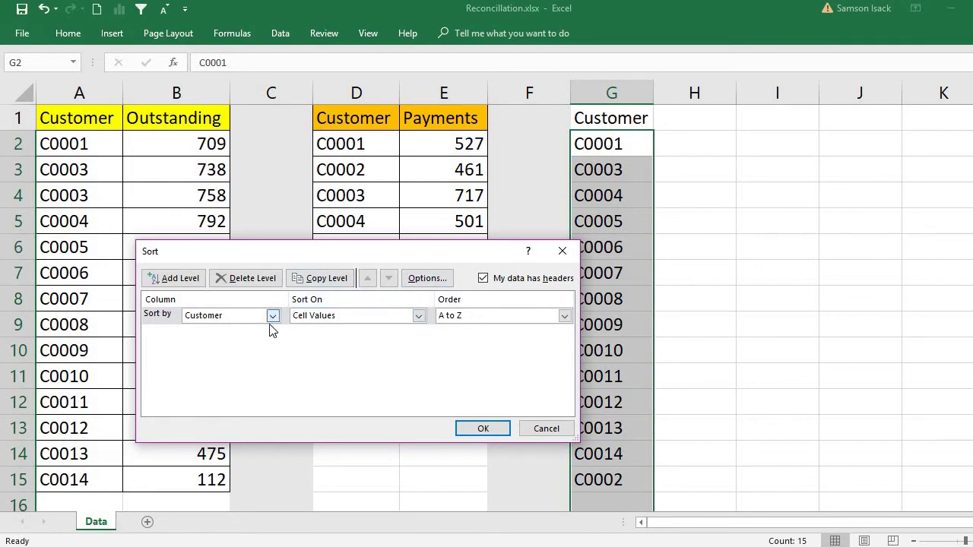
pyautogui.click(482, 427)
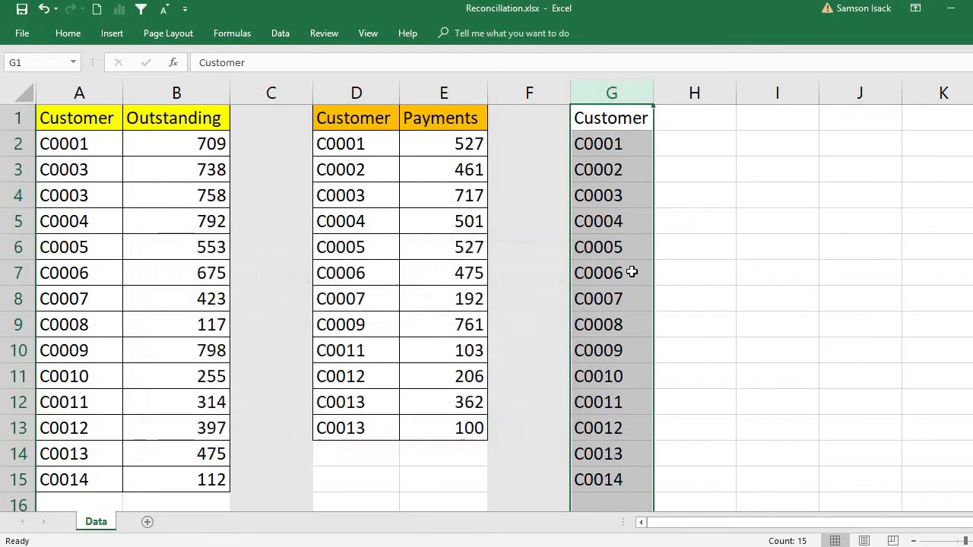
# Step: Give the Customer header cell G1 a light blue fill
pyautogui.click(631, 272)
pyautogui.click(620, 124)
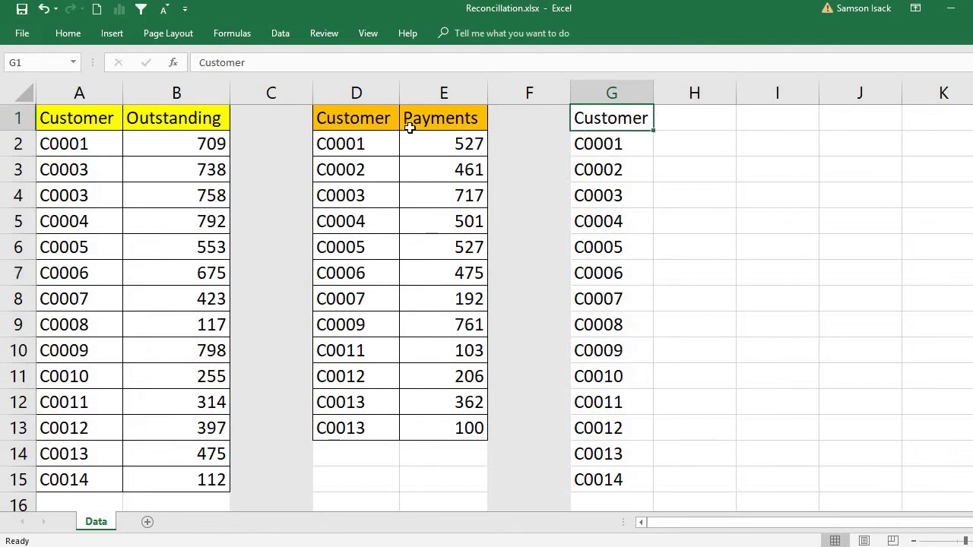
pyautogui.click(75, 36)
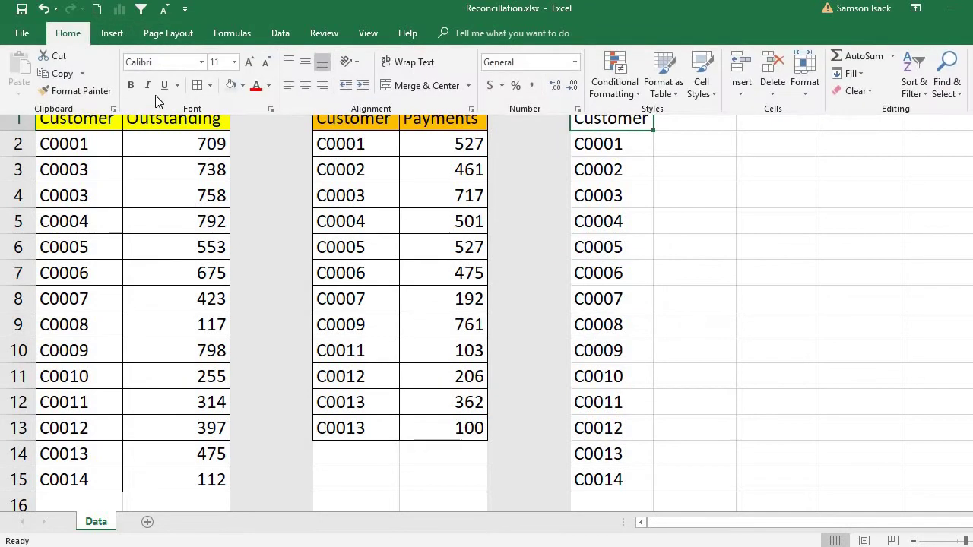
pyautogui.click(241, 86)
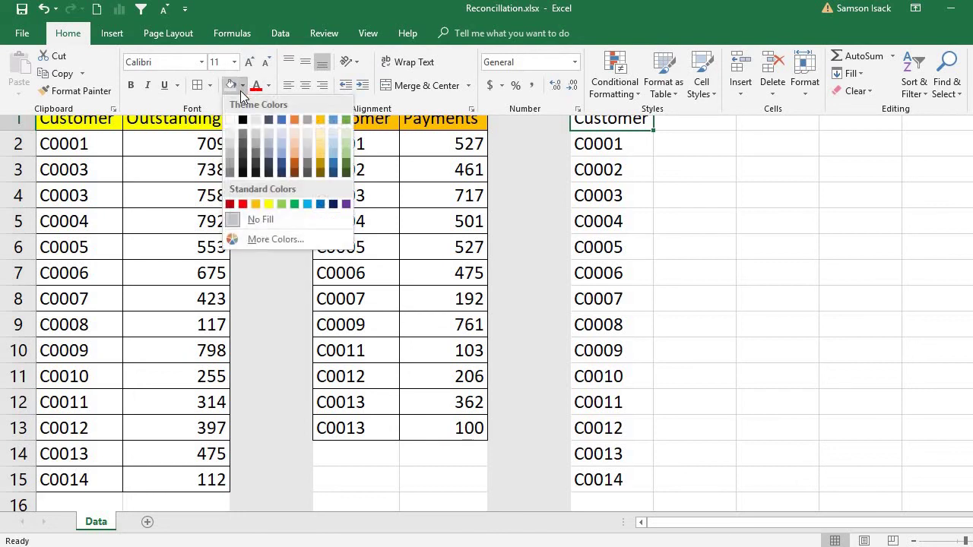
pyautogui.click(307, 204)
pyautogui.hotkey('ctrl', 'F1')
pyautogui.press('Down')
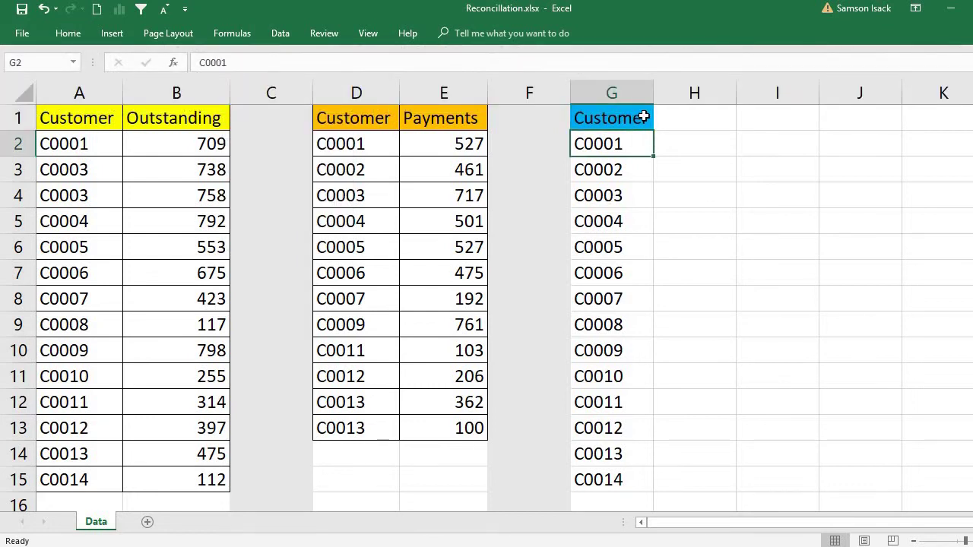
pyautogui.click(706, 124)
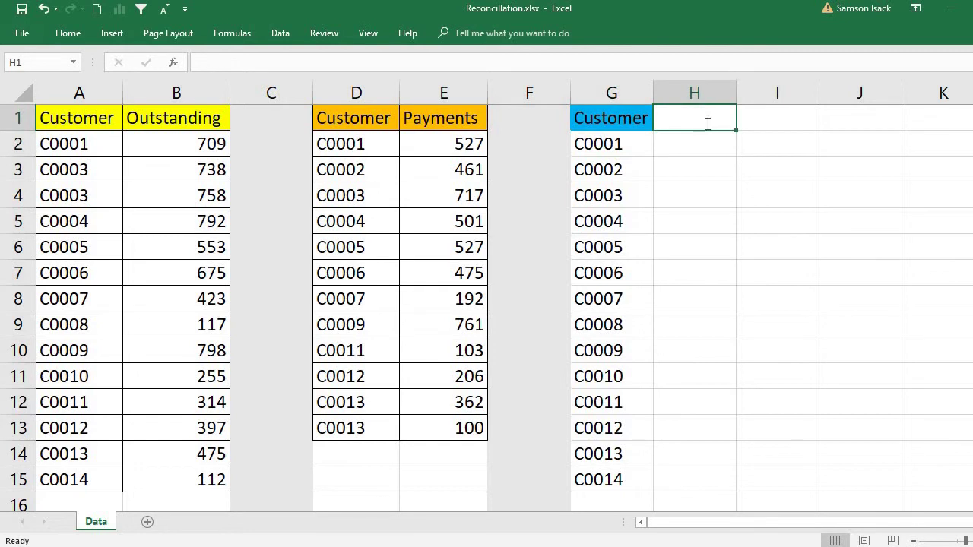
# Step: Enter headers Outstanding in H1 and Payments in I1, autofitting column H
pyautogui.write('Outstand')
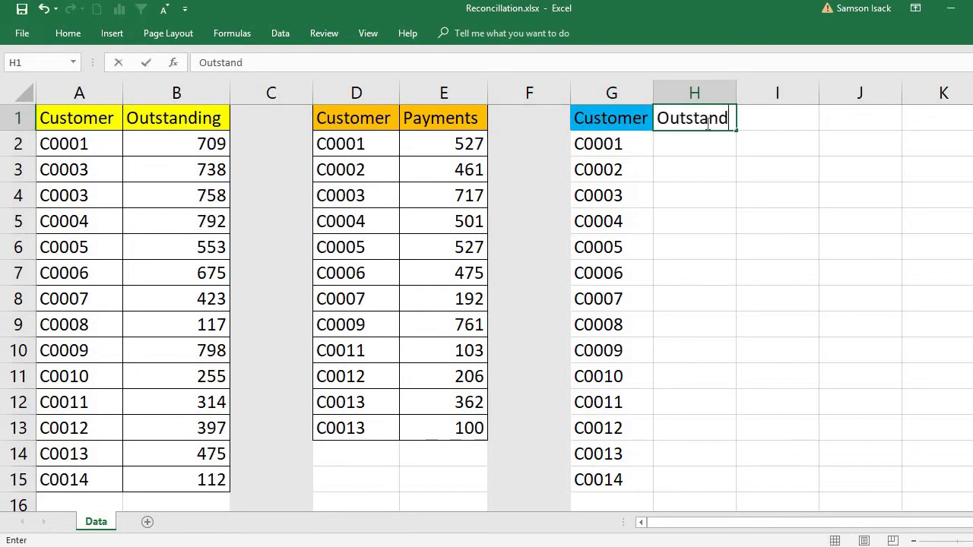
pyautogui.write('ing')
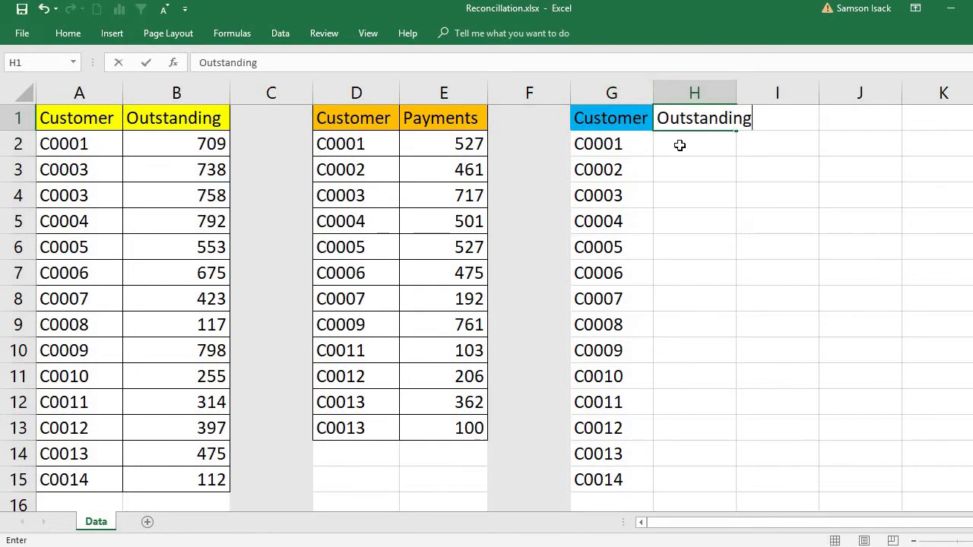
pyautogui.click(680, 145)
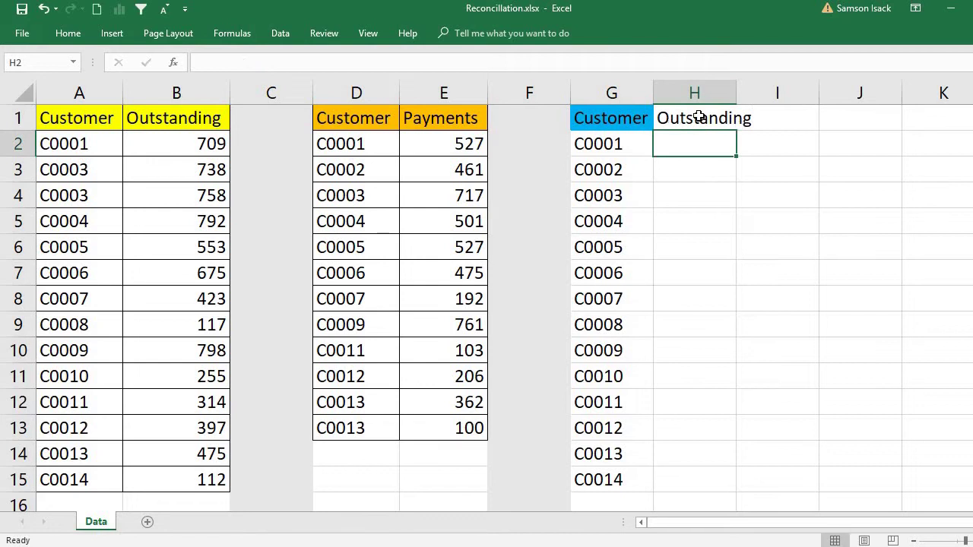
pyautogui.doubleClick(736, 89)
pyautogui.click(792, 123)
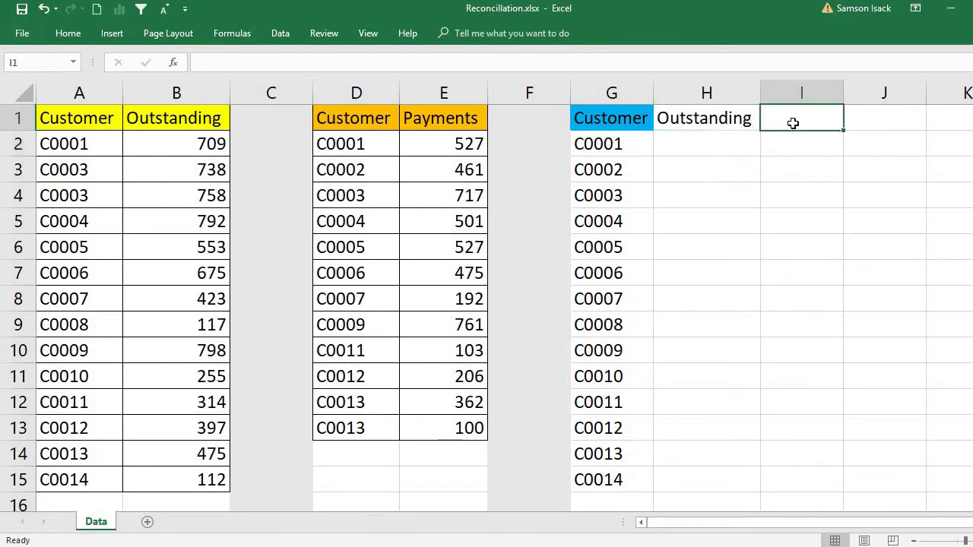
pyautogui.write('Payments')
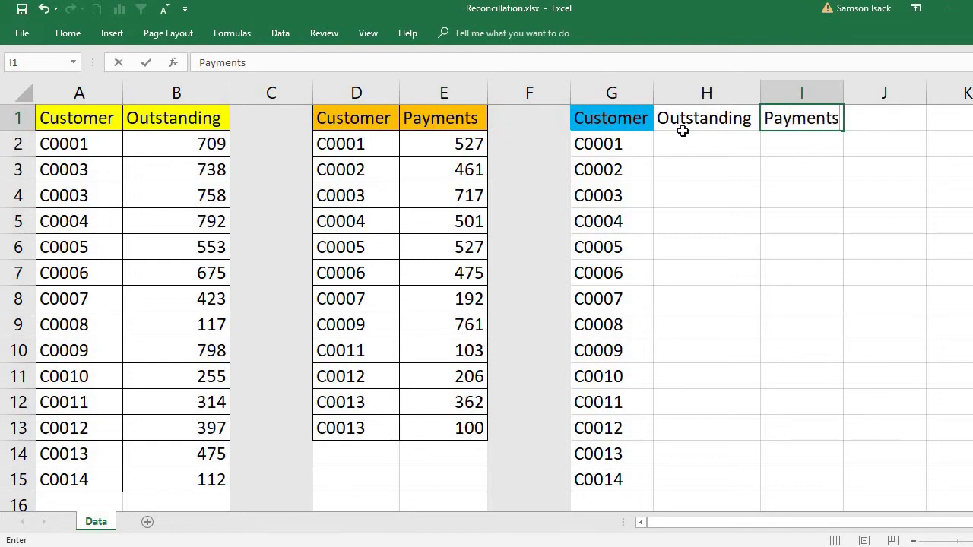
pyautogui.click(682, 137)
# Step: Apply All Borders to the summary table G1:I15
pyautogui.moveTo(644, 122); pyautogui.dragTo(832, 122)
pyautogui.moveTo(830, 270); pyautogui.dragTo(827, 479)
pyautogui.click(83, 37)
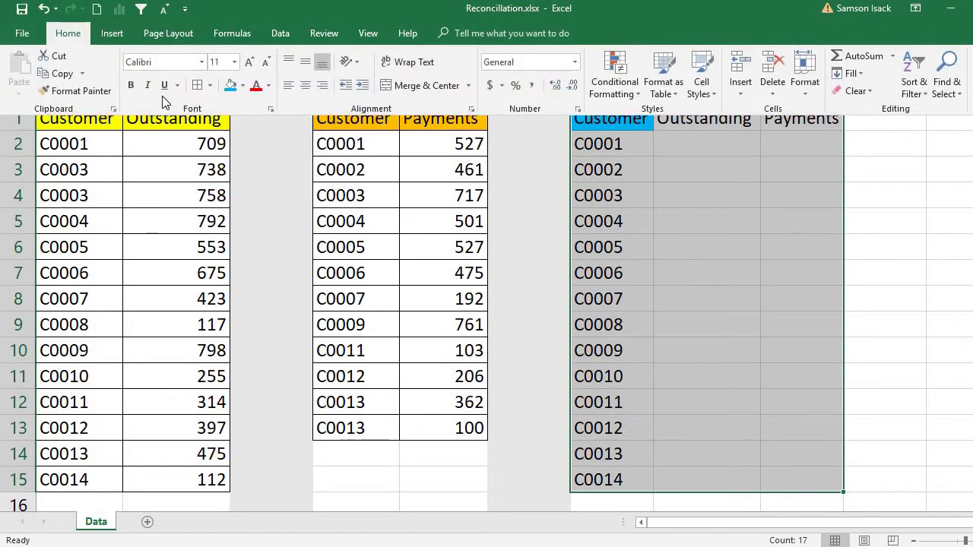
pyautogui.click(736, 139)
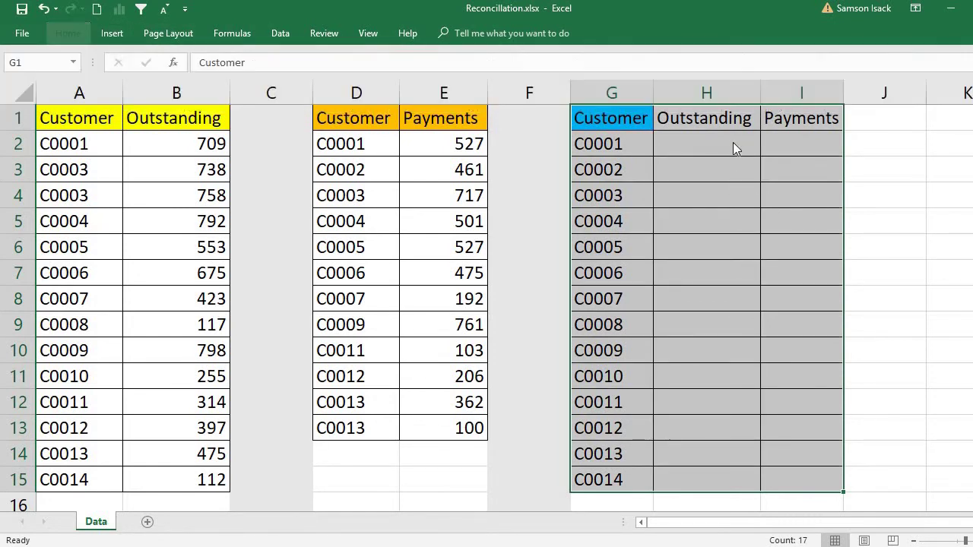
pyautogui.click(732, 142)
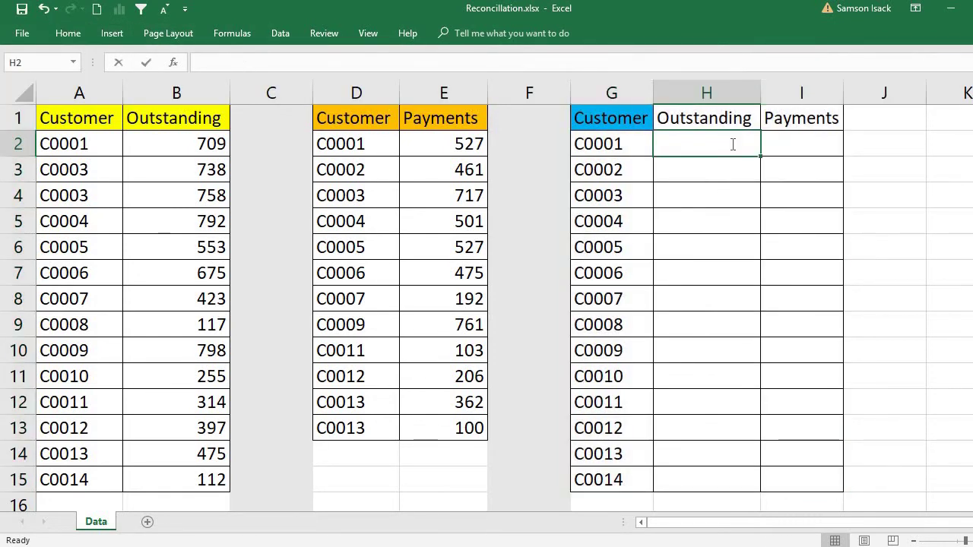
# Step: Begin the H2 formula =SUMIF(A2:A14,H5 using the column A customer IDs as range
pyautogui.write('=SUMI')
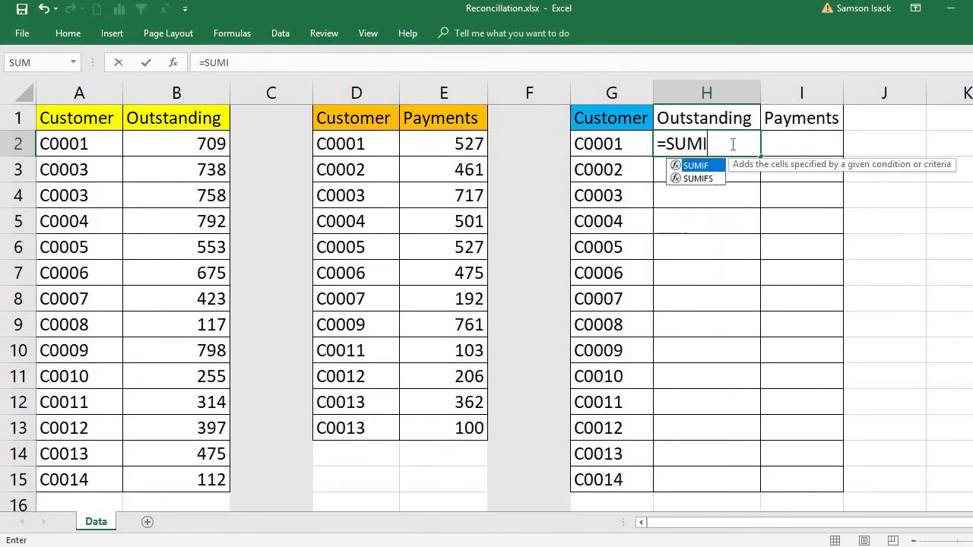
pyautogui.write('F(')
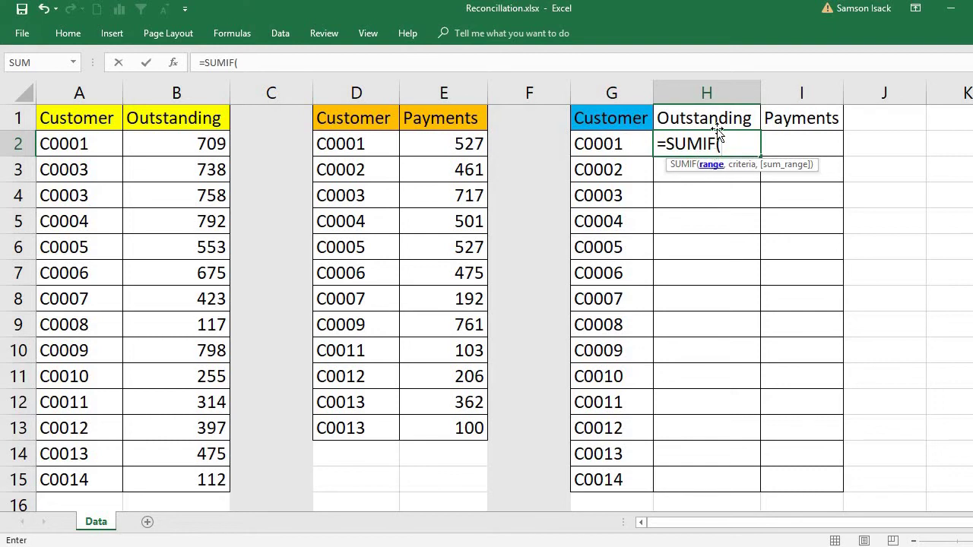
pyautogui.moveTo(86, 143); pyautogui.dragTo(79, 481)
pyautogui.moveTo(104, 438); pyautogui.dragTo(104, 453)
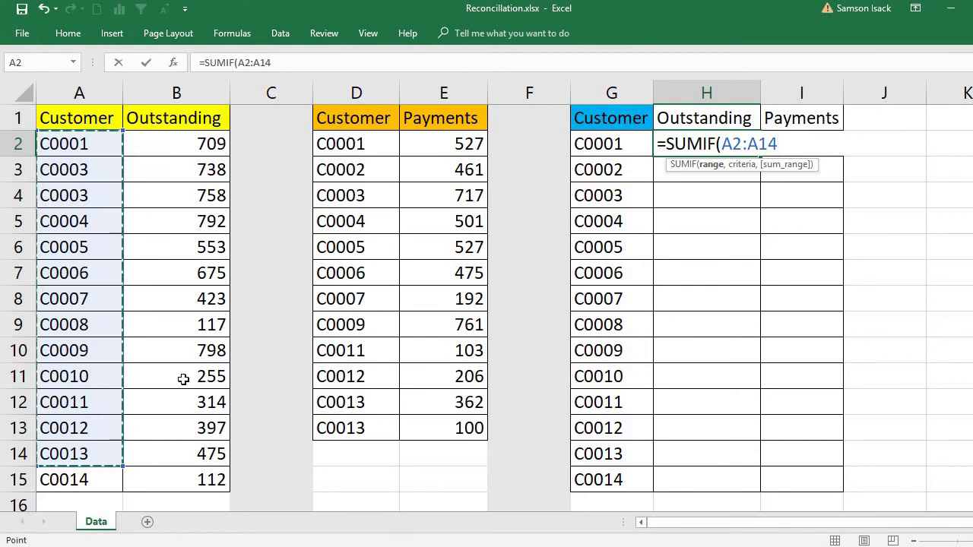
pyautogui.write(',')
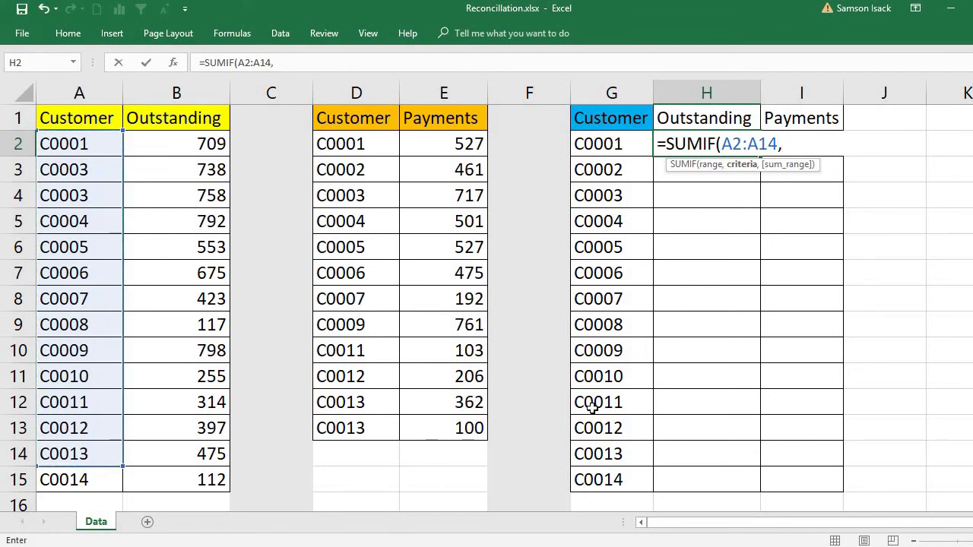
pyautogui.click(738, 228)
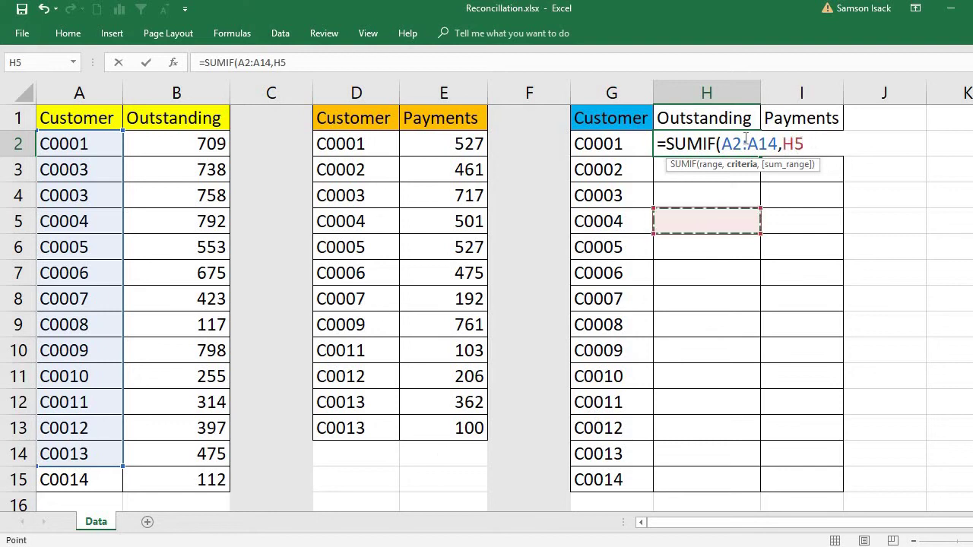
pyautogui.moveTo(807, 144); pyautogui.dragTo(721, 145)
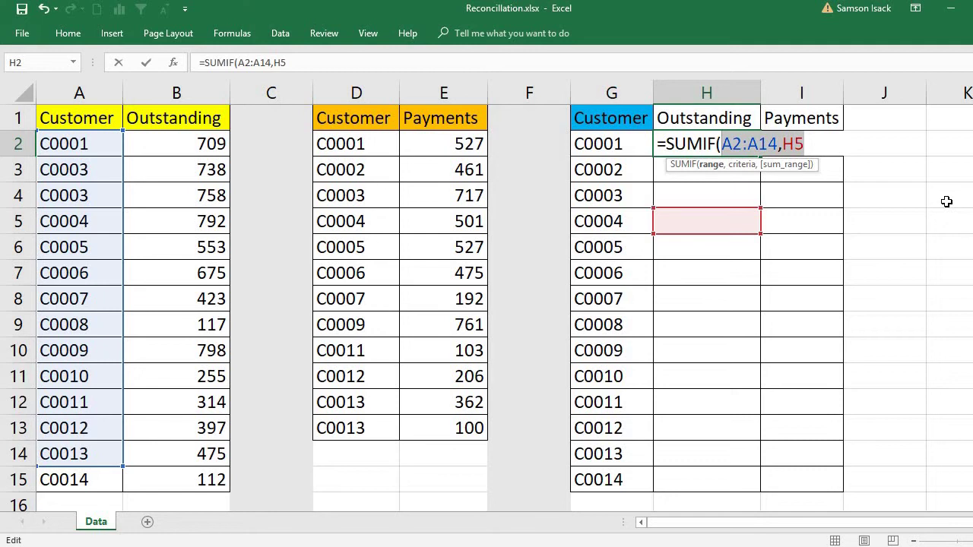
# Step: Enter Outstanding_Customer as the SUMIF range and G2 as the criteria in H2
pyautogui.write('Out')
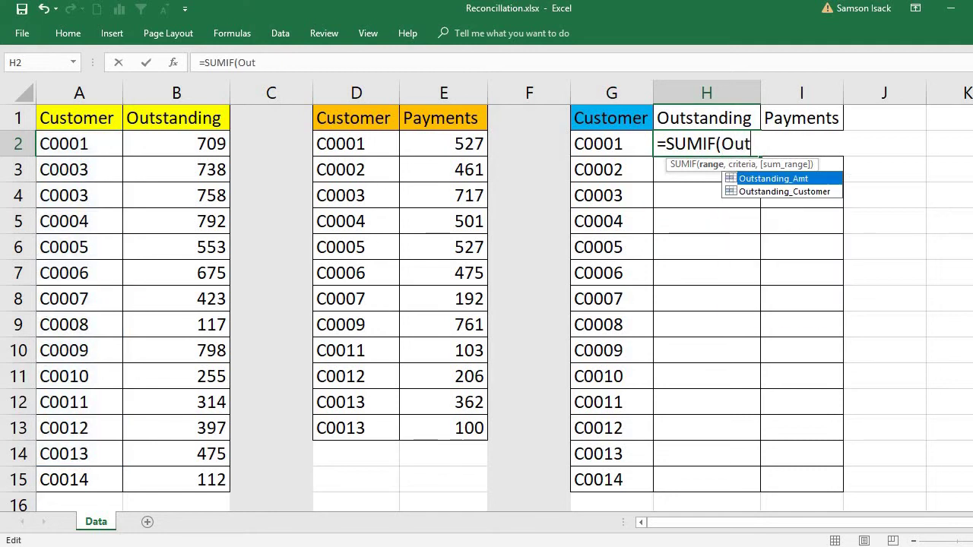
pyautogui.click(795, 192)
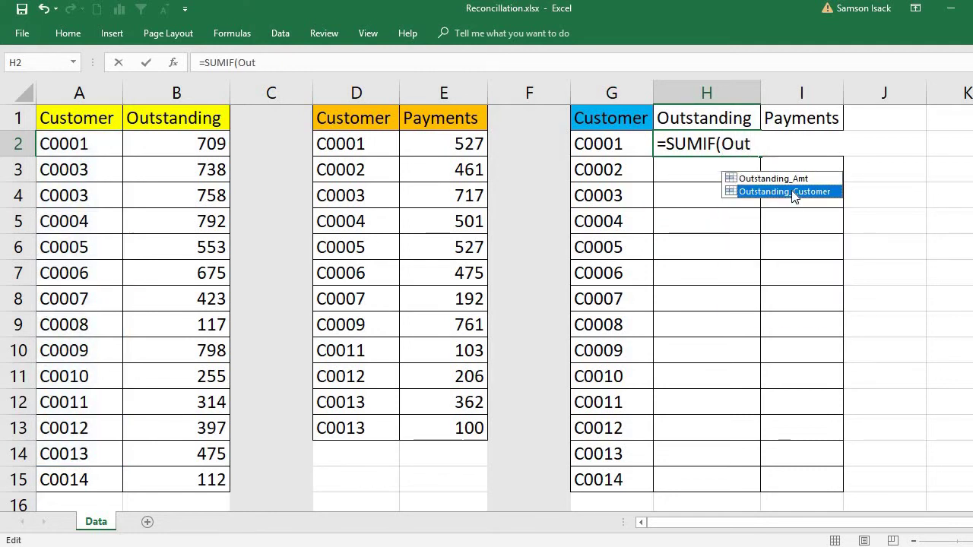
pyautogui.press('Tab')
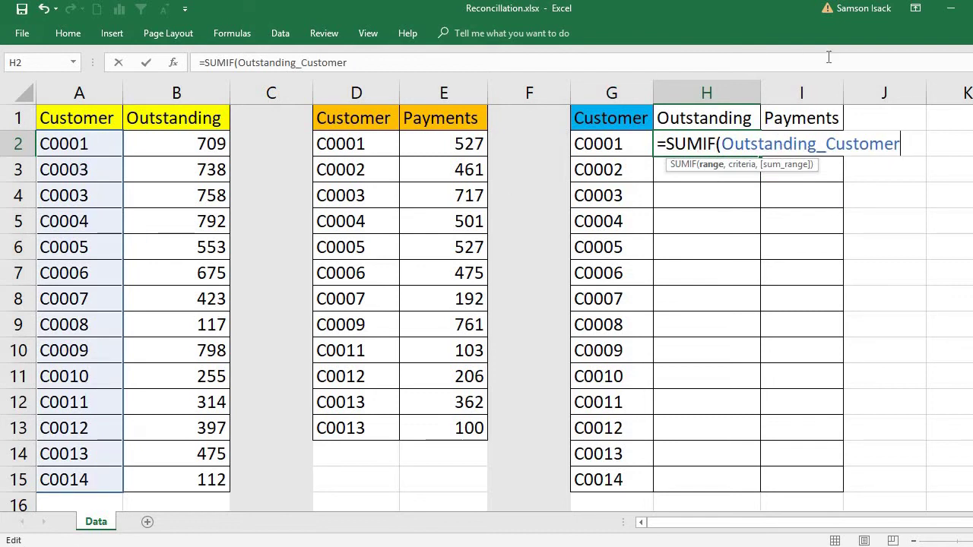
pyautogui.write(',')
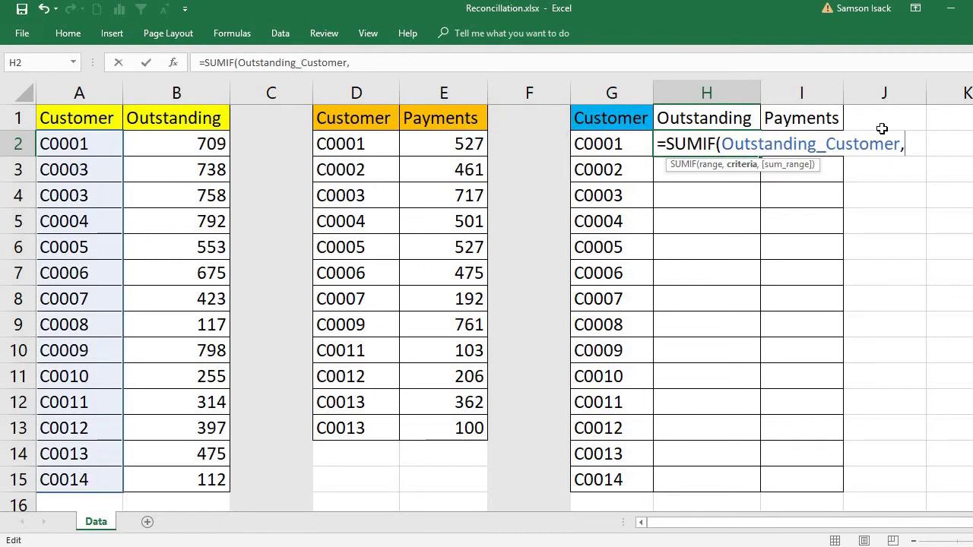
pyautogui.click(601, 144)
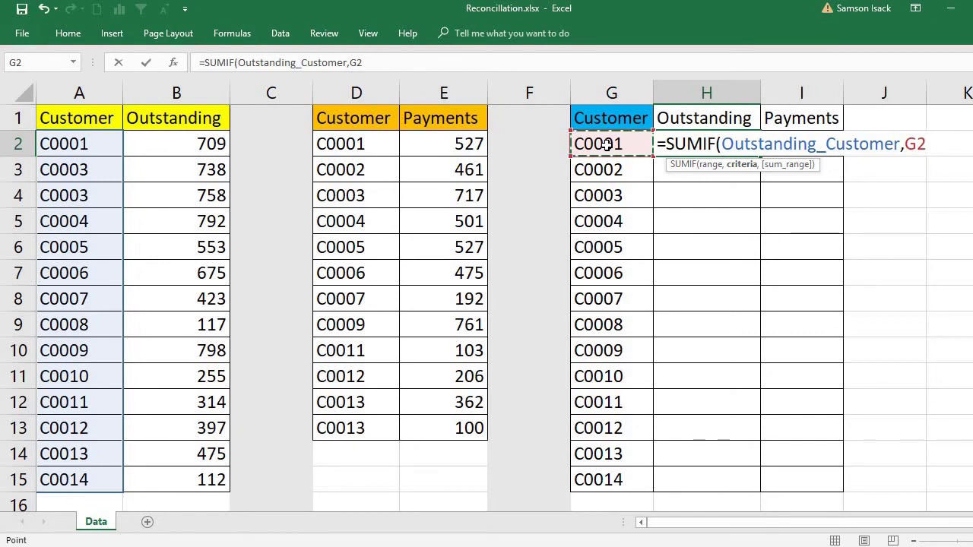
pyautogui.write(',')
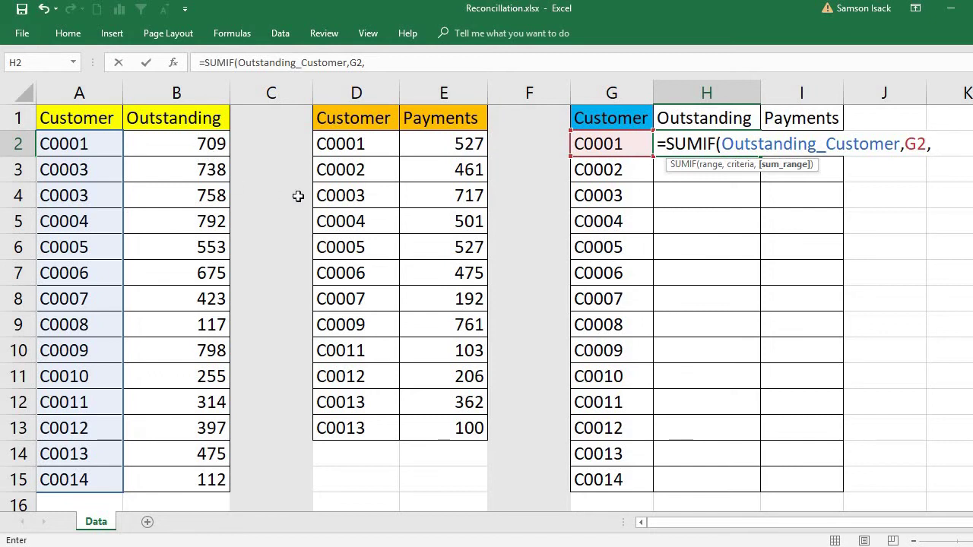
# Step: Insert Outstanding_Amt from the suggestions as the SUMIF sum range
pyautogui.write('O')
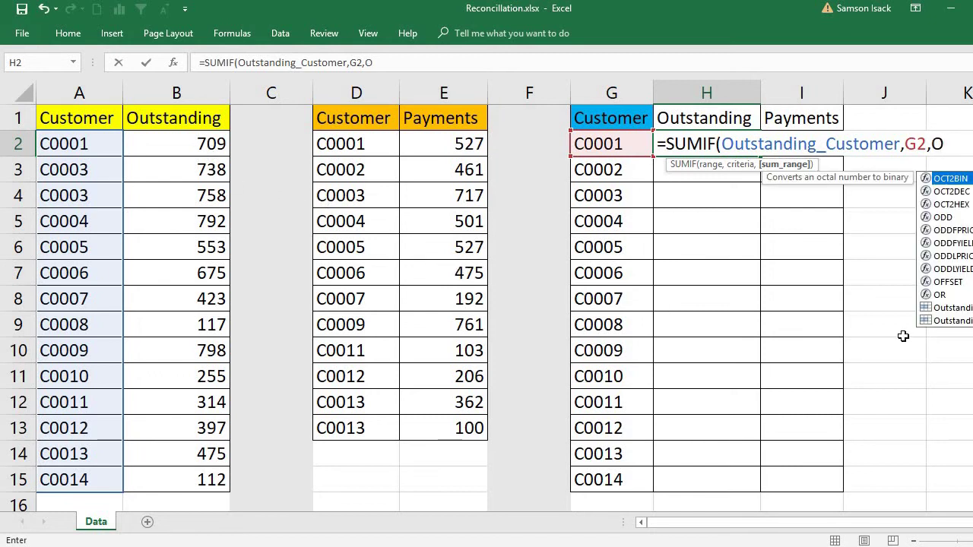
pyautogui.hscroll(3, 720, 149)
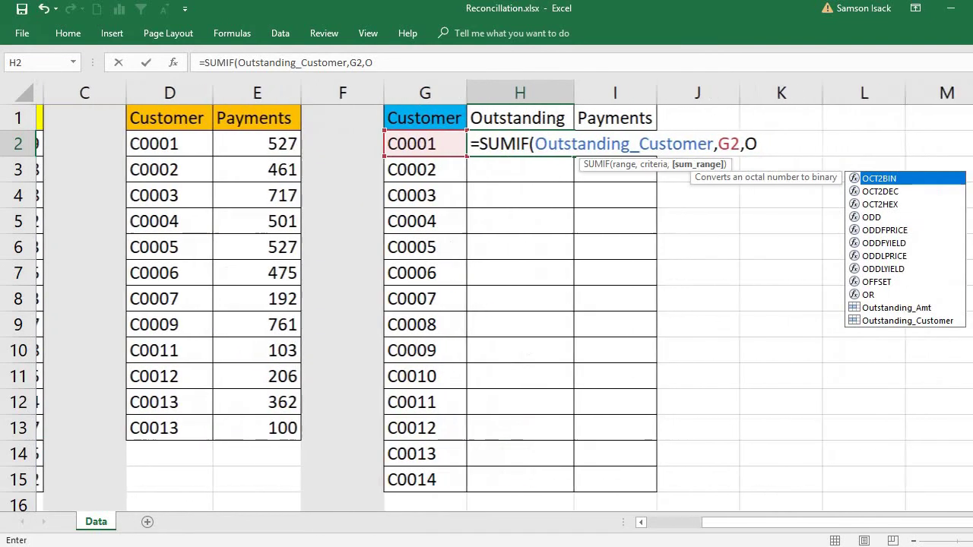
pyautogui.press('F2')
pyautogui.press('BackSpace')
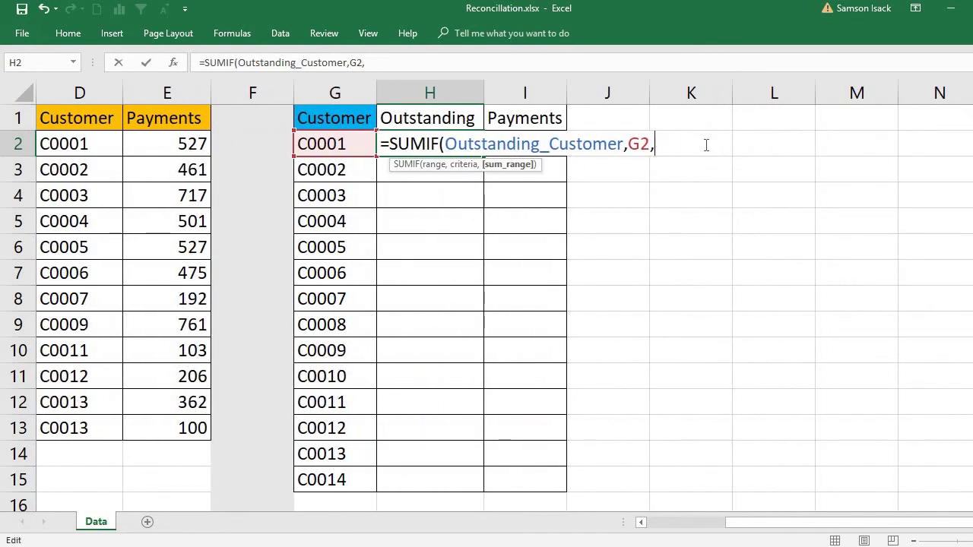
pyautogui.write('O')
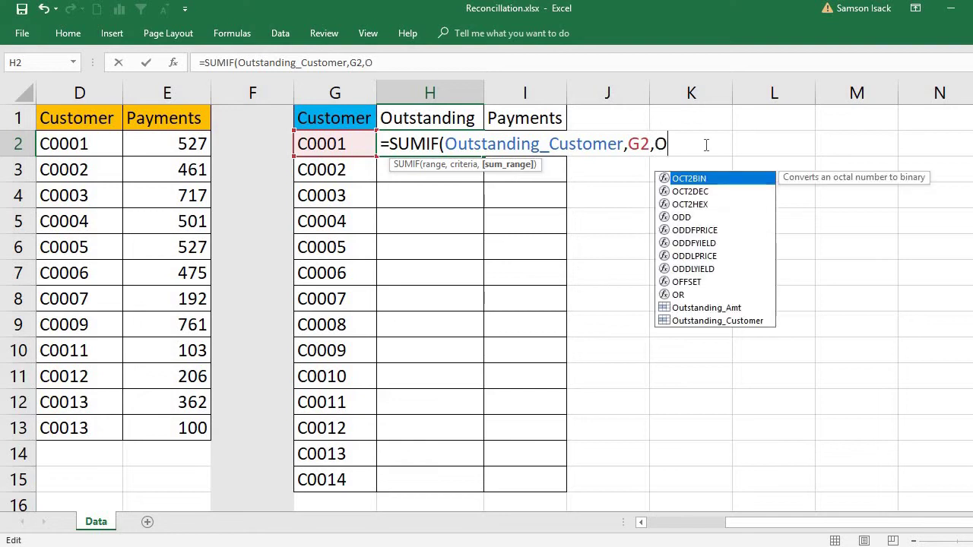
pyautogui.click(721, 308)
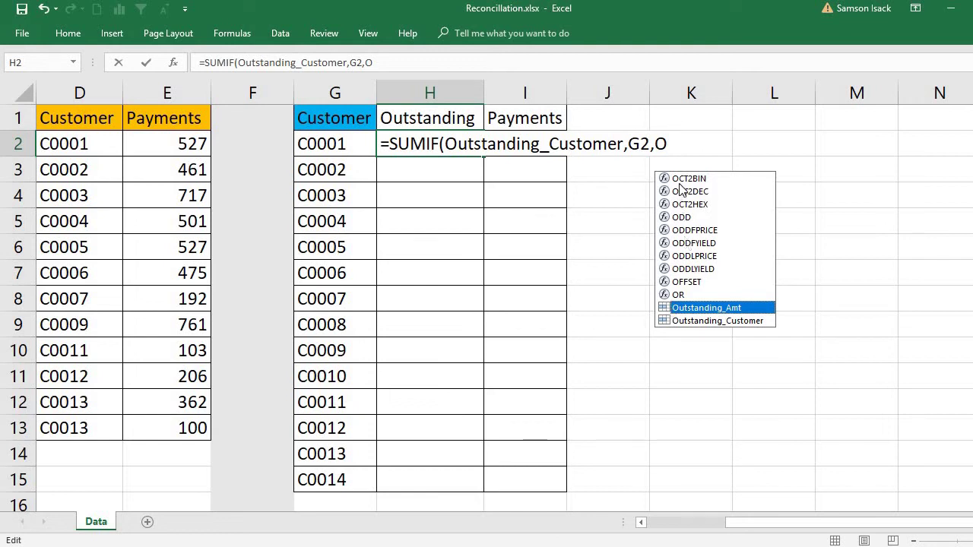
pyautogui.doubleClick(714, 308)
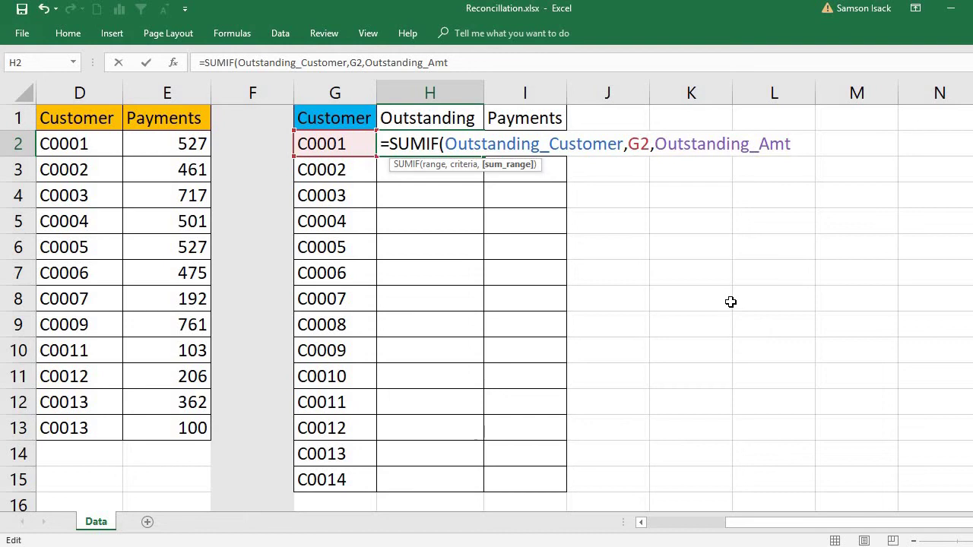
# Step: Close and commit the H2 formula, then verify its 709 total against C0001's amount in B2
pyautogui.write(')')
pyautogui.press('Return')
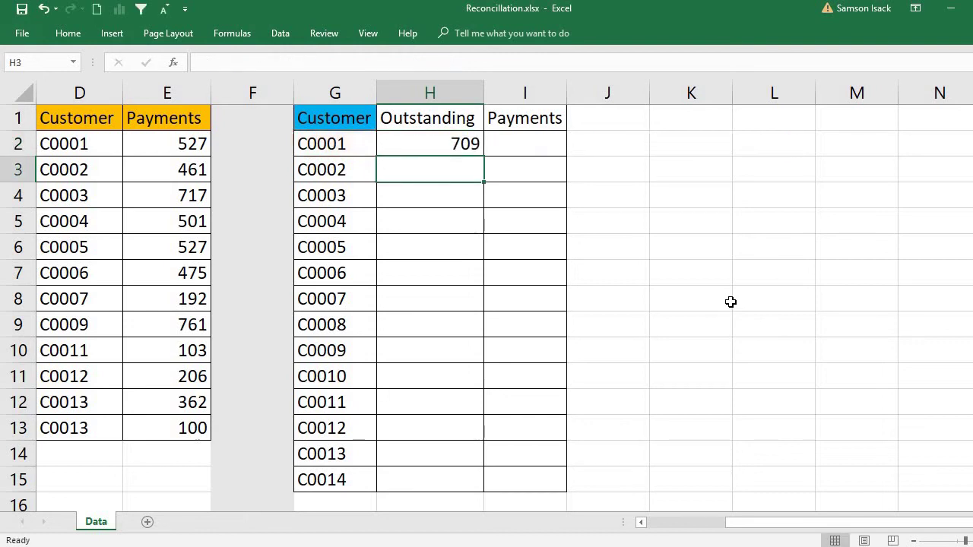
pyautogui.click(469, 137)
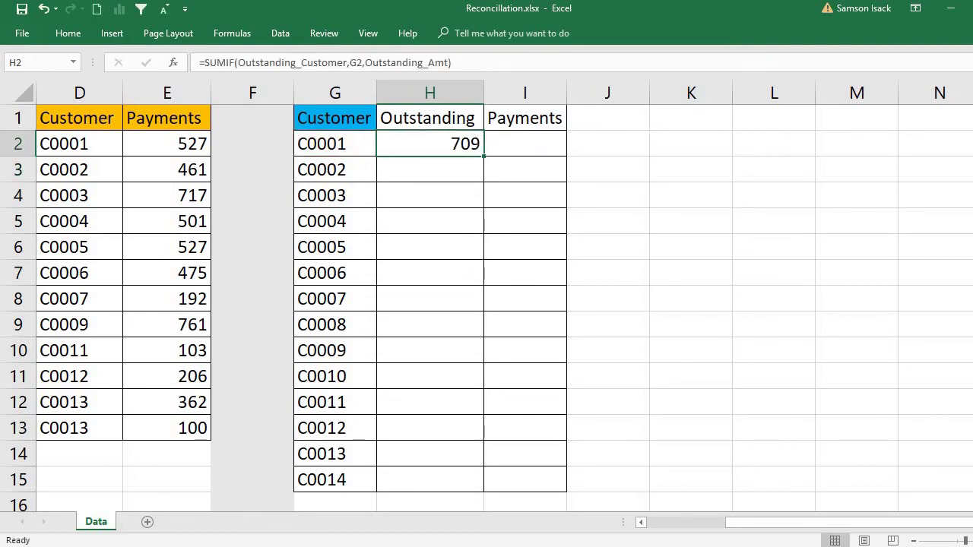
pyautogui.click(641, 522)
pyautogui.click(641, 523)
pyautogui.click(641, 523)
pyautogui.click(176, 146)
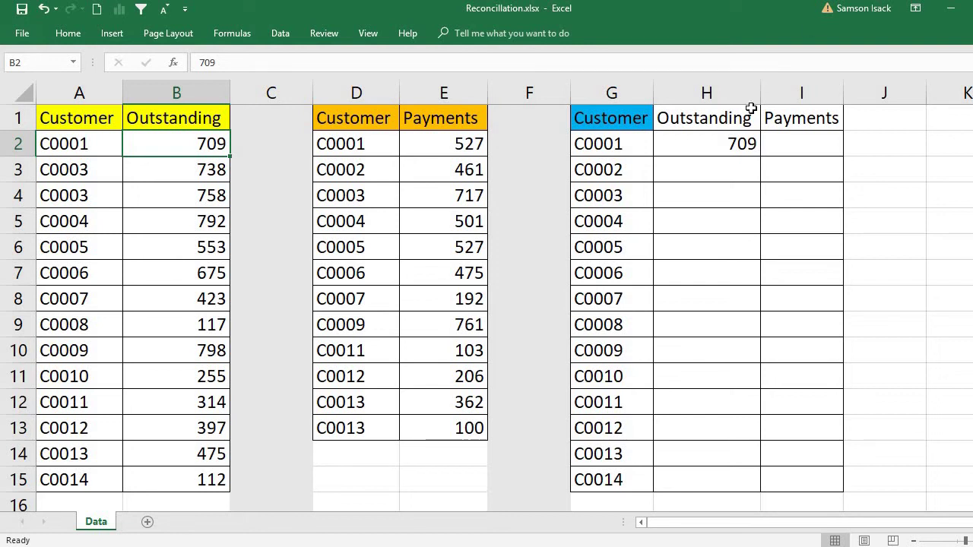
# Step: Copy the formula to H3 and H4, checking C0002's 0 and C0003's 1496 against the source data
pyautogui.click(726, 144)
pyautogui.moveTo(761, 157); pyautogui.dragTo(757, 182)
pyautogui.click(705, 176)
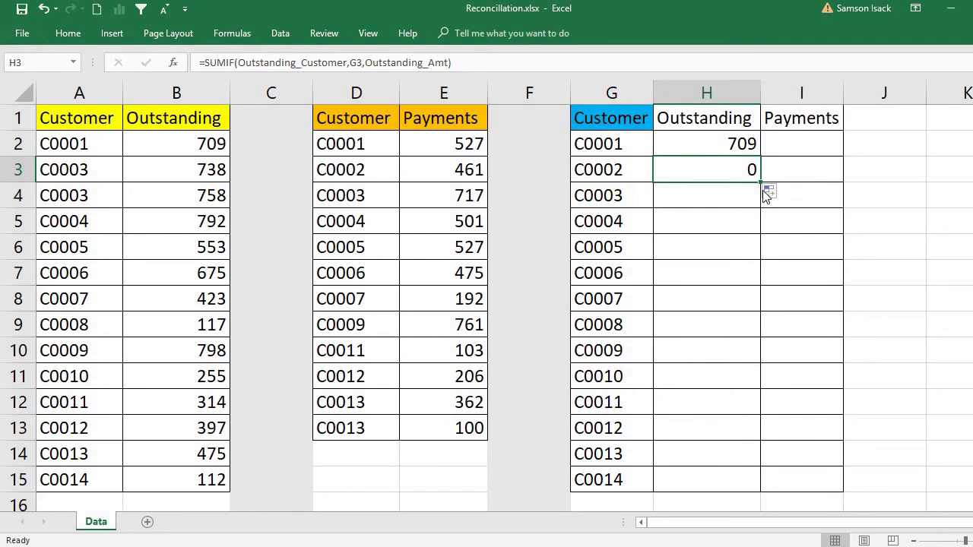
pyautogui.moveTo(762, 184); pyautogui.dragTo(753, 209)
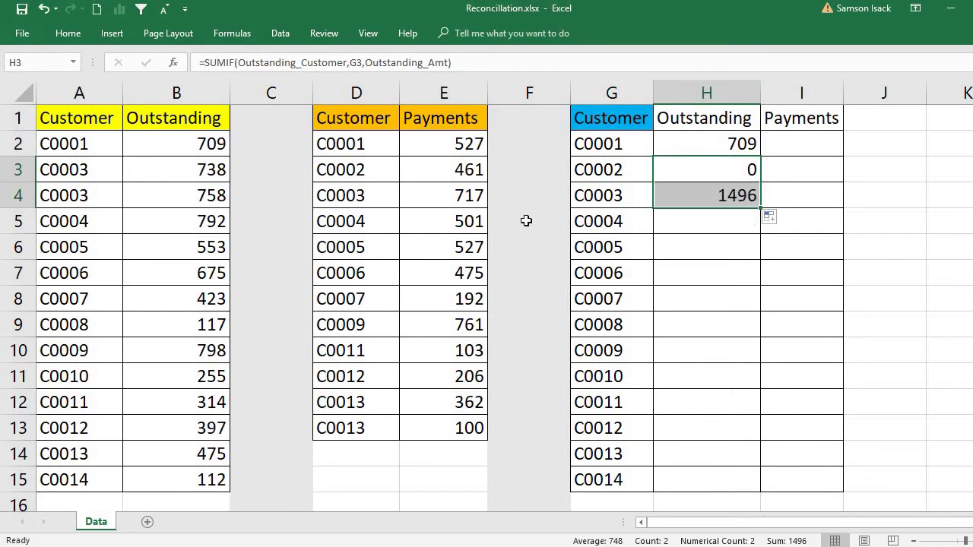
pyautogui.click(207, 172)
pyautogui.keyDown('shift'); pyautogui.click(204, 194); pyautogui.keyUp('shift')
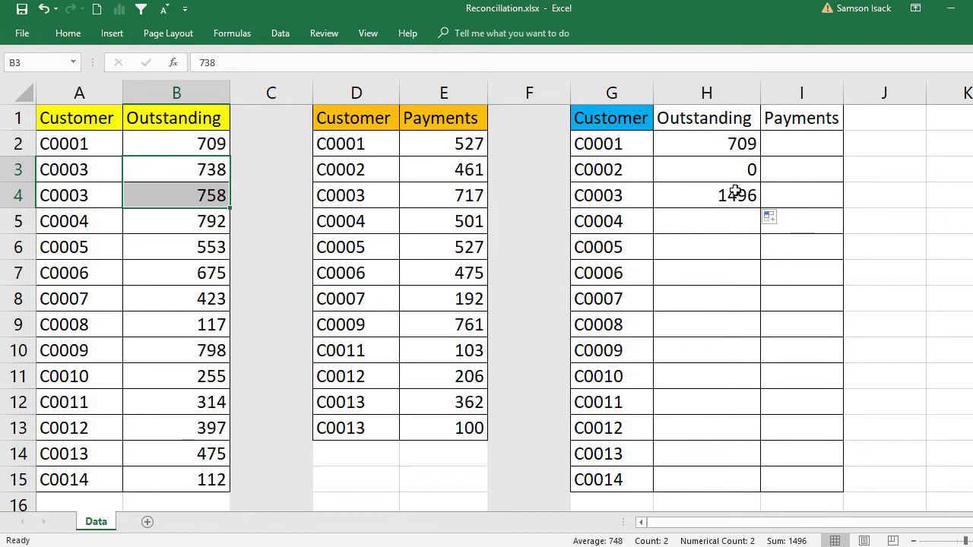
pyautogui.click(623, 202)
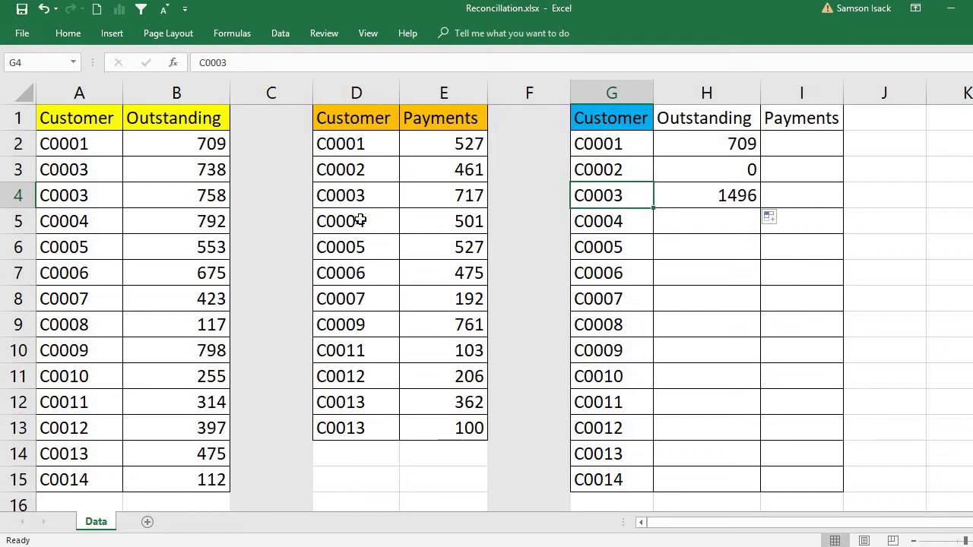
pyautogui.moveTo(111, 168); pyautogui.dragTo(197, 196)
# Step: Fill the outstanding formula from H4 down to H15 for C0014
pyautogui.click(738, 195)
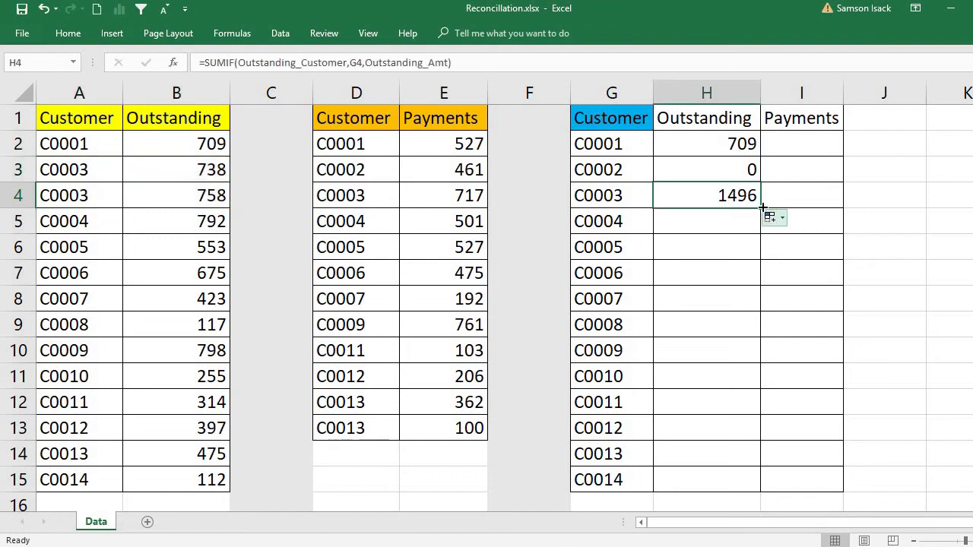
pyautogui.moveTo(760, 207); pyautogui.dragTo(745, 484)
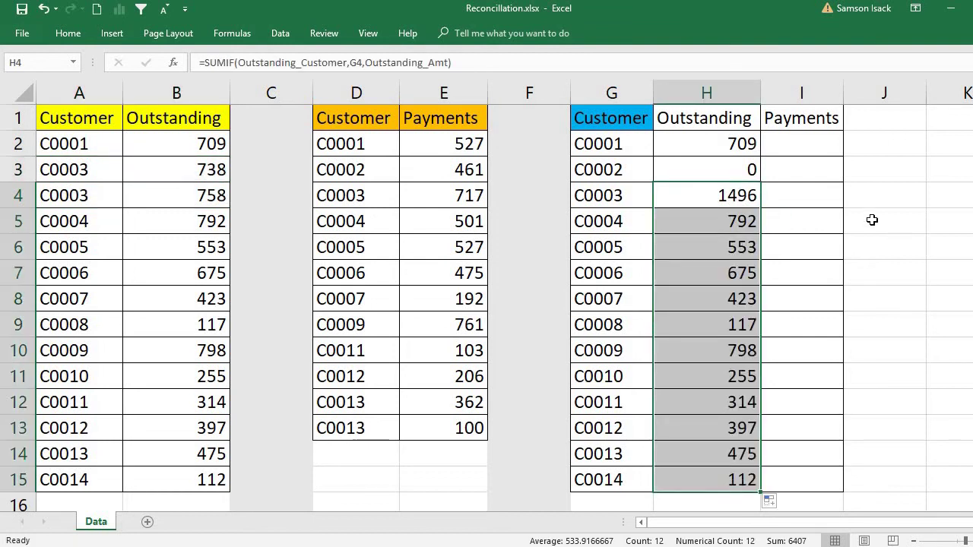
pyautogui.click(732, 143)
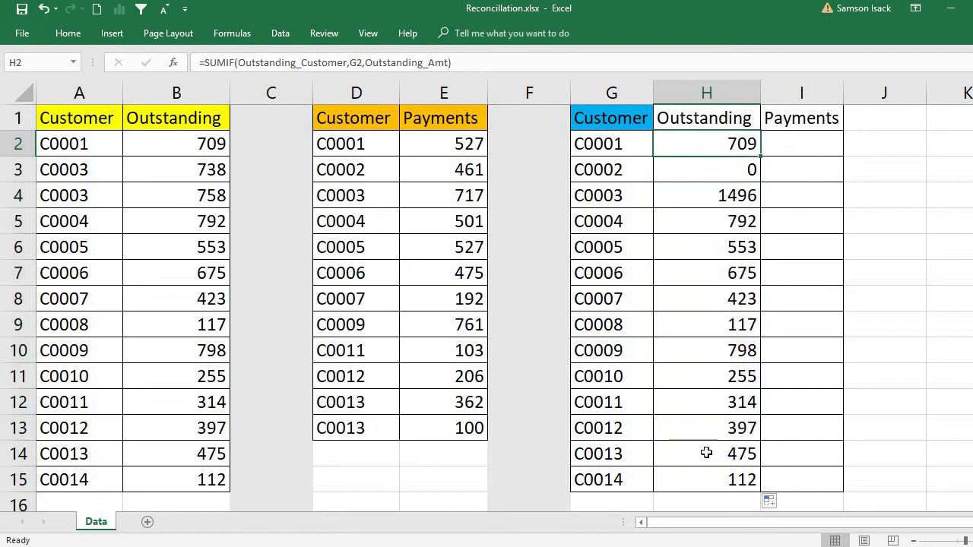
# Step: Enter =SUMIF(Payment_Customer,G2,Payment_Amt) in I2, returning 527 for C0001
pyautogui.click(781, 146)
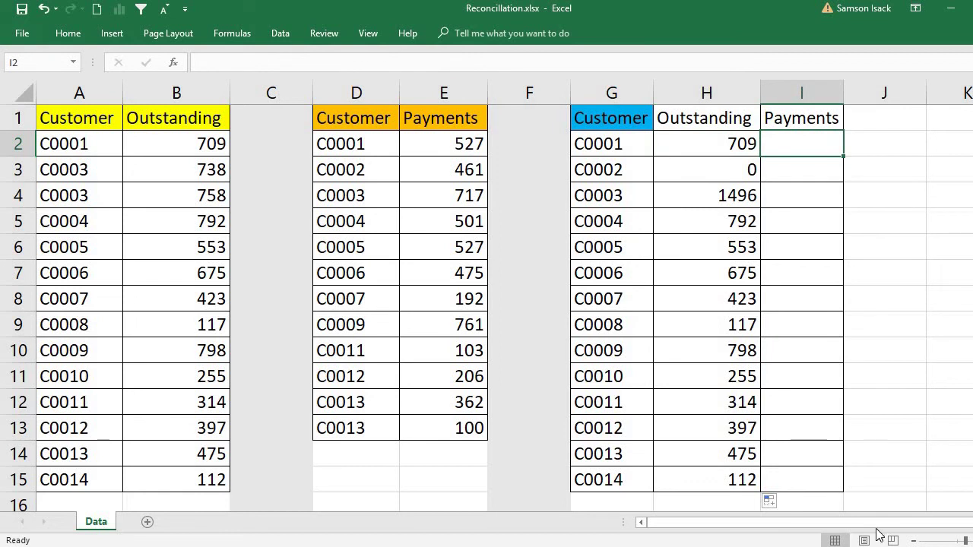
pyautogui.hscroll(2, 486, 296)
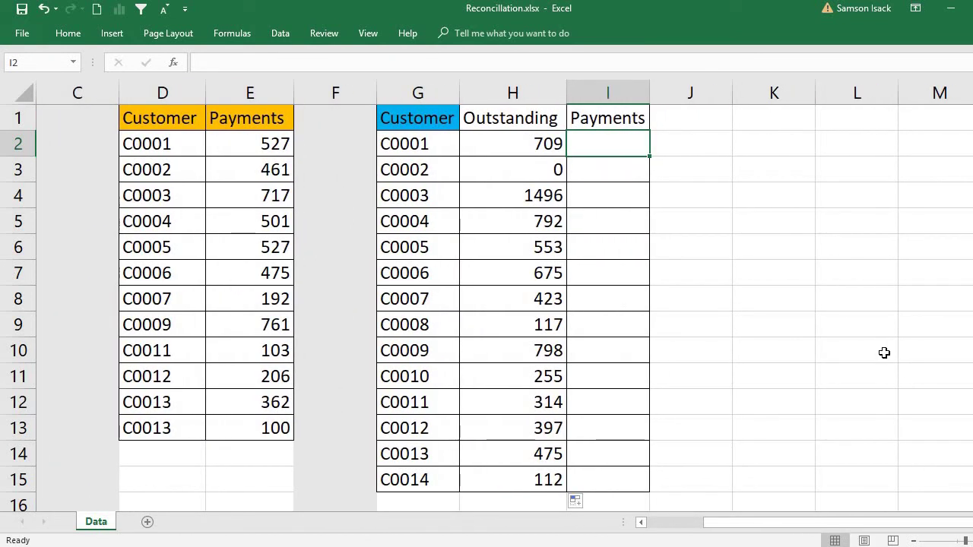
pyautogui.write('=SUMI')
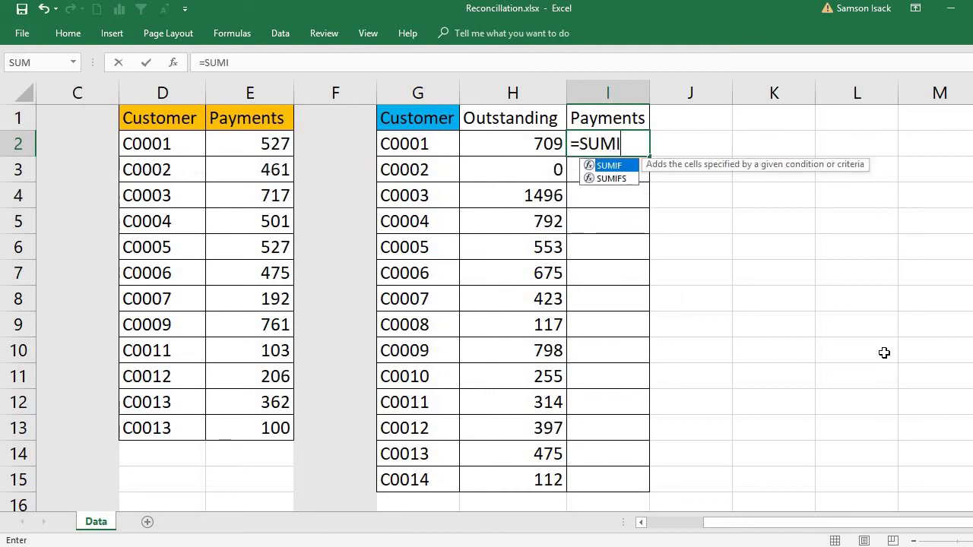
pyautogui.write('F(')
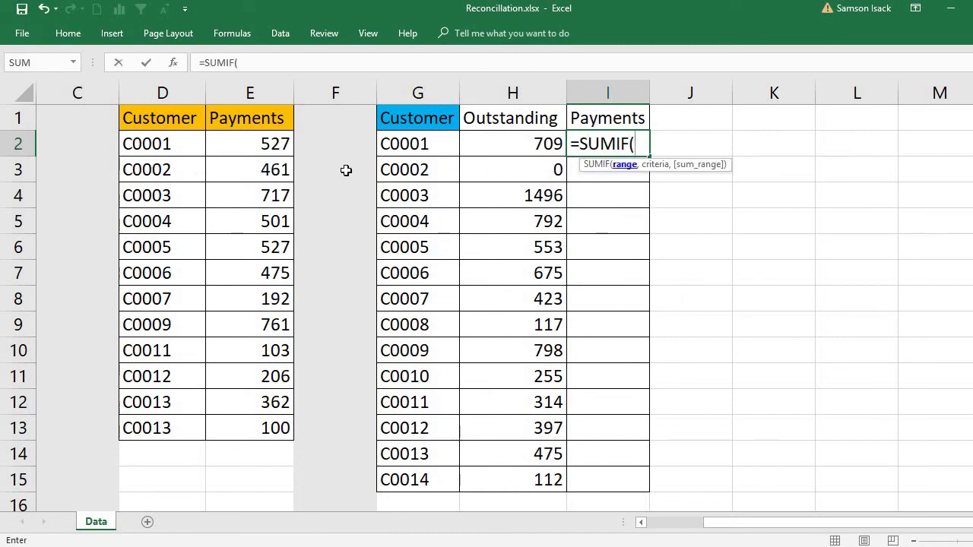
pyautogui.moveTo(184, 137); pyautogui.dragTo(172, 417)
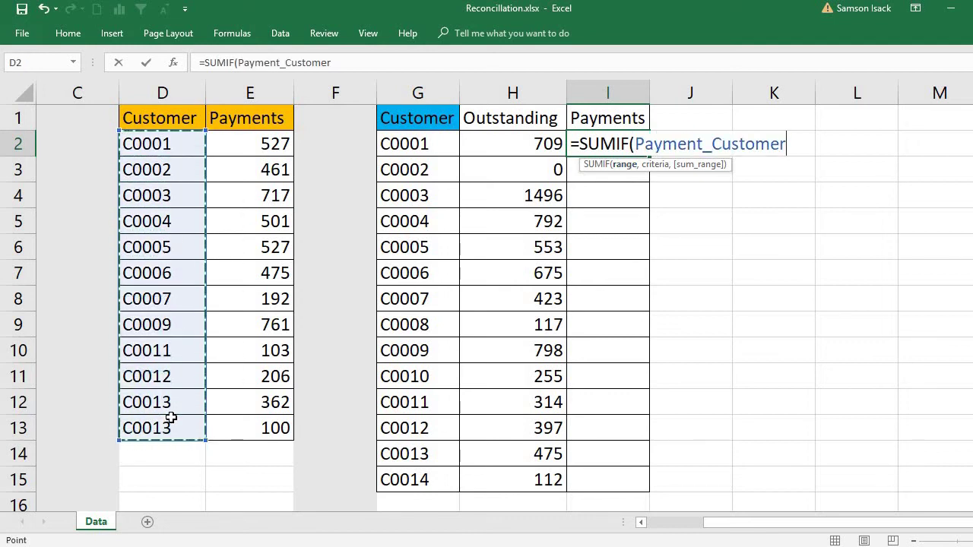
pyautogui.write(',')
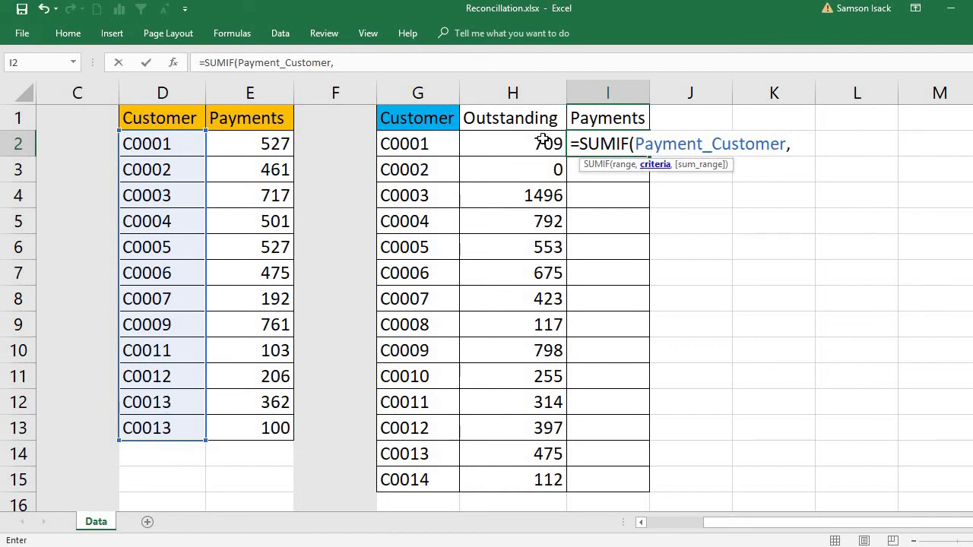
pyautogui.click(408, 143)
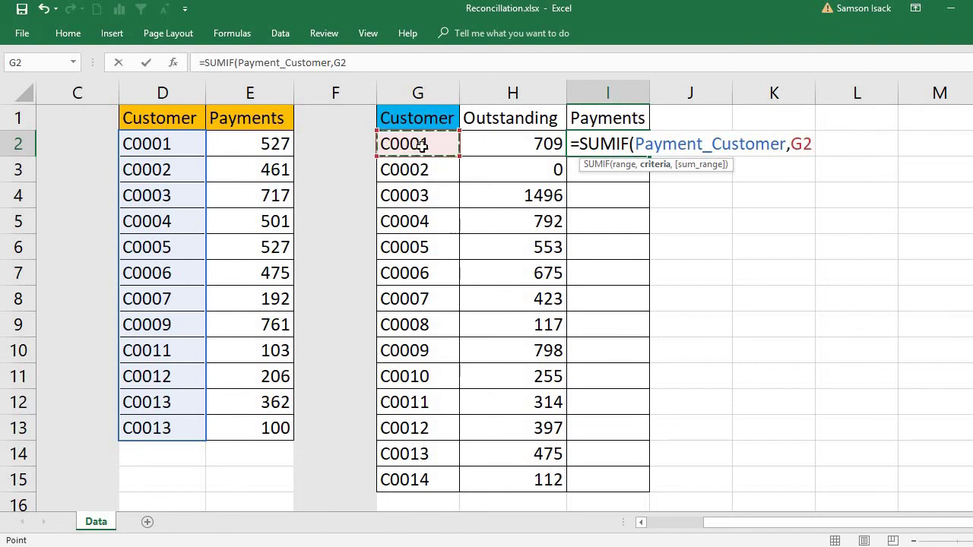
pyautogui.write(',')
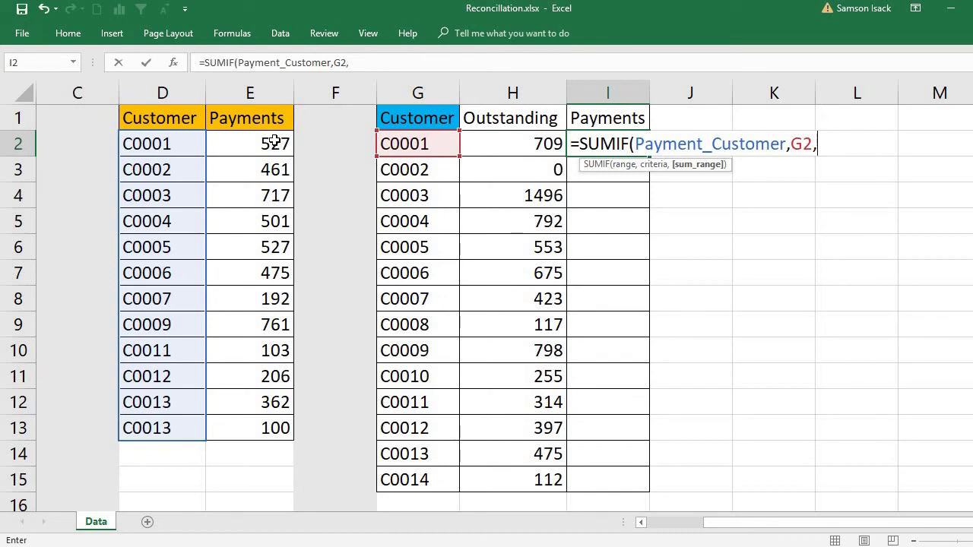
pyautogui.moveTo(281, 144); pyautogui.dragTo(275, 416)
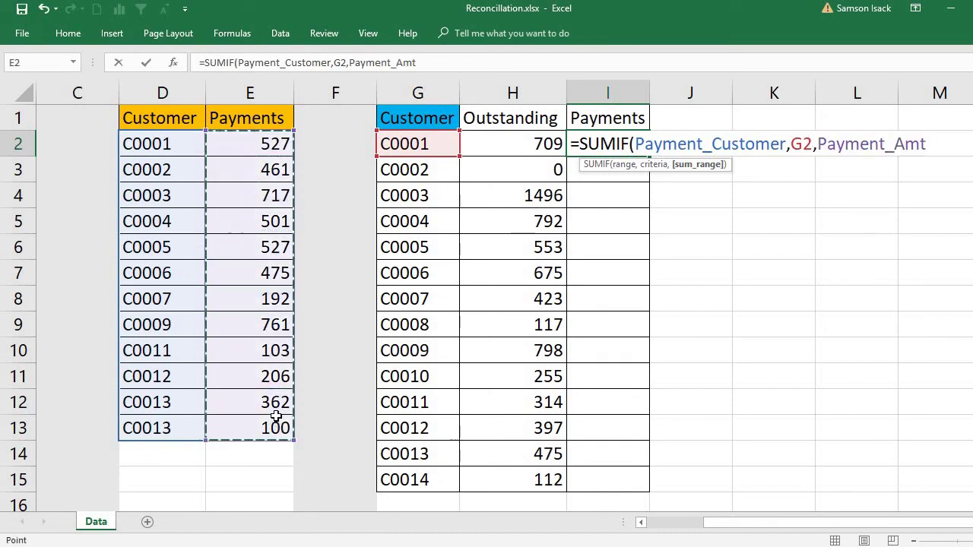
pyautogui.write(')')
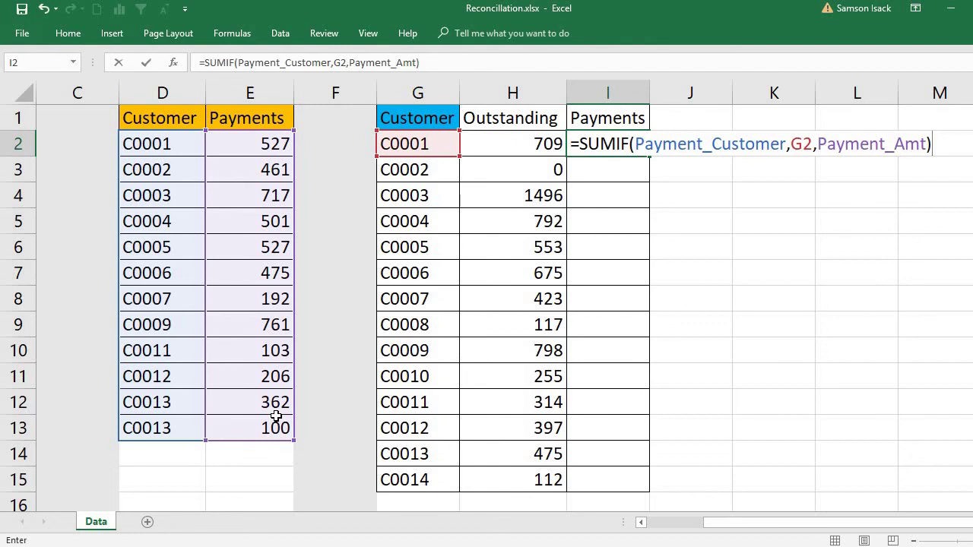
pyautogui.press('Return')
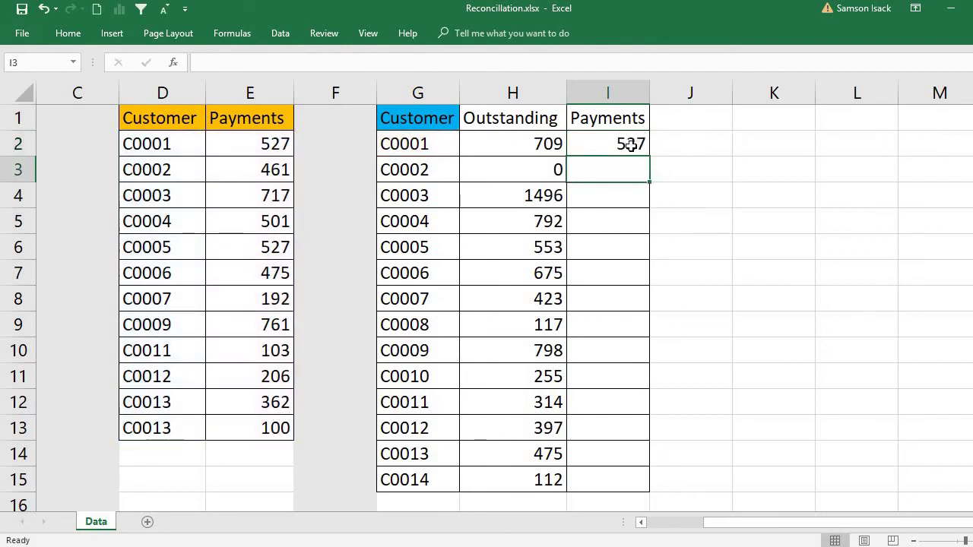
# Step: Copy the I2 formula to I3 and compare C0002's result with its 461 payment
pyautogui.click(642, 146)
pyautogui.click(646, 161)
pyautogui.moveTo(645, 180); pyautogui.dragTo(643, 189)
pyautogui.click(643, 148)
pyautogui.moveTo(649, 156); pyautogui.dragTo(648, 177)
pyautogui.click(599, 172)
pyautogui.click(268, 170)
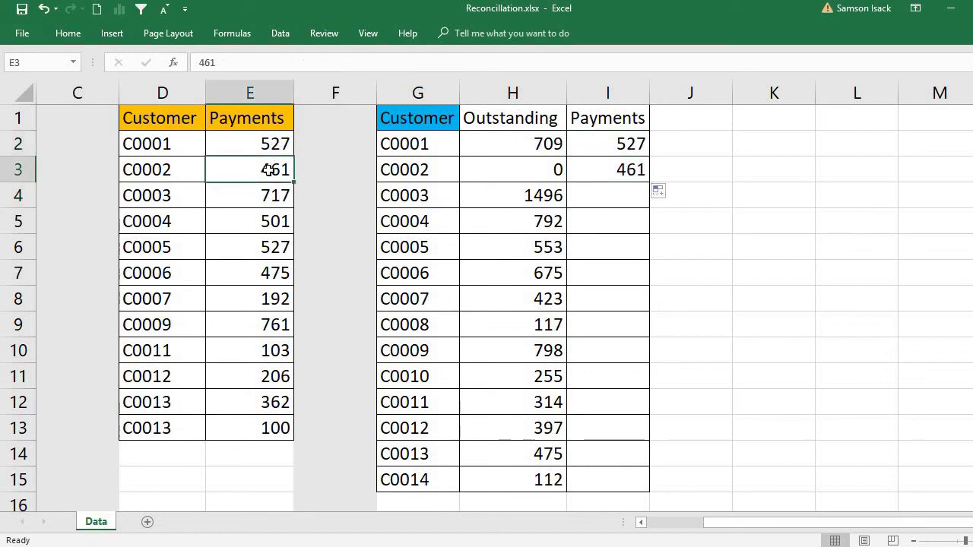
# Step: Fill the Payments formula down the whole column to I15
pyautogui.click(632, 149)
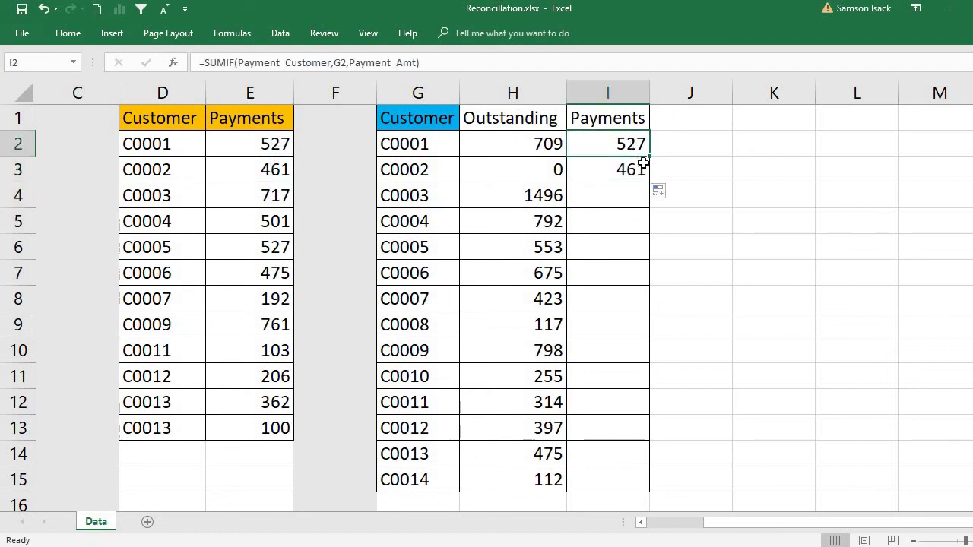
pyautogui.moveTo(648, 157); pyautogui.dragTo(647, 181)
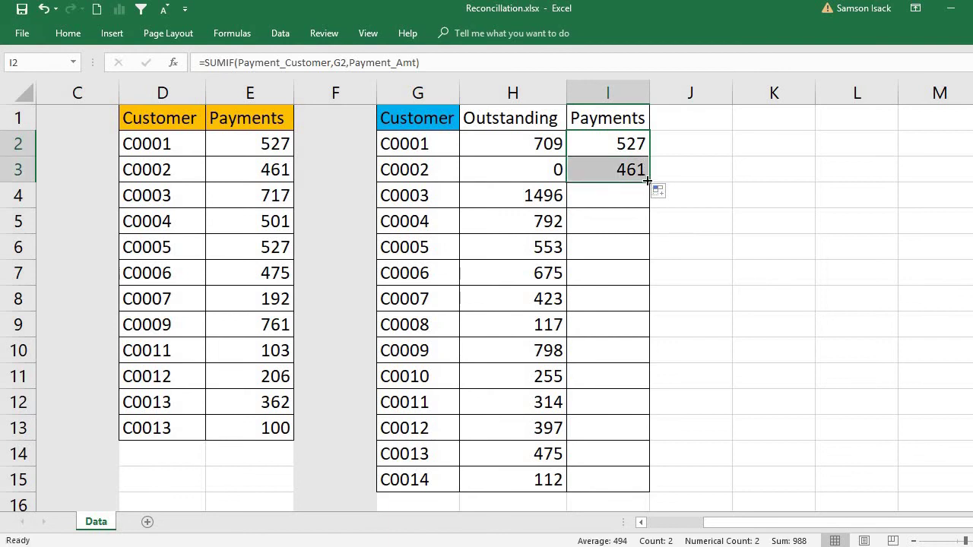
pyautogui.doubleClick(647, 181)
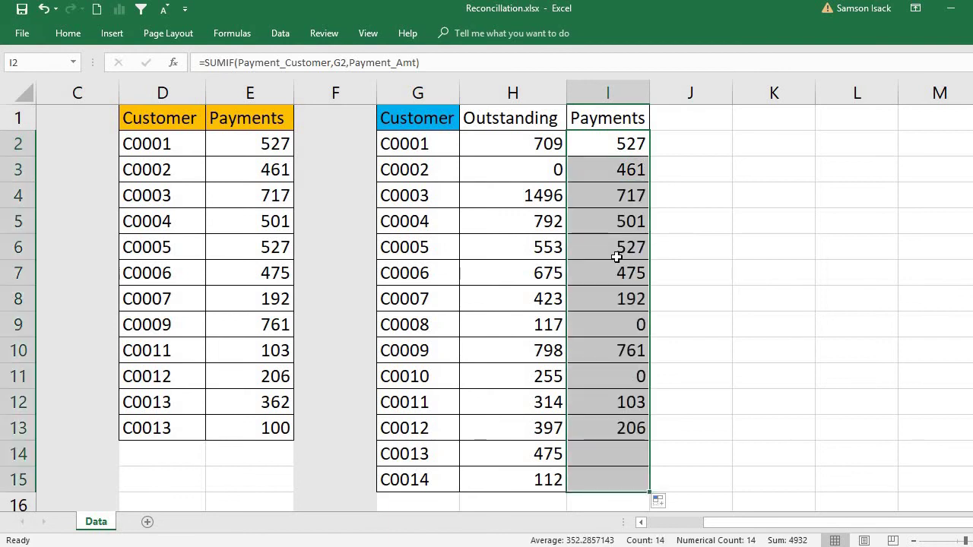
# Step: Spot-check the payments totals: 462 for C0013 and 0 for C0008, C0010 and C0014
pyautogui.click(620, 455)
pyautogui.moveTo(180, 401); pyautogui.dragTo(267, 426)
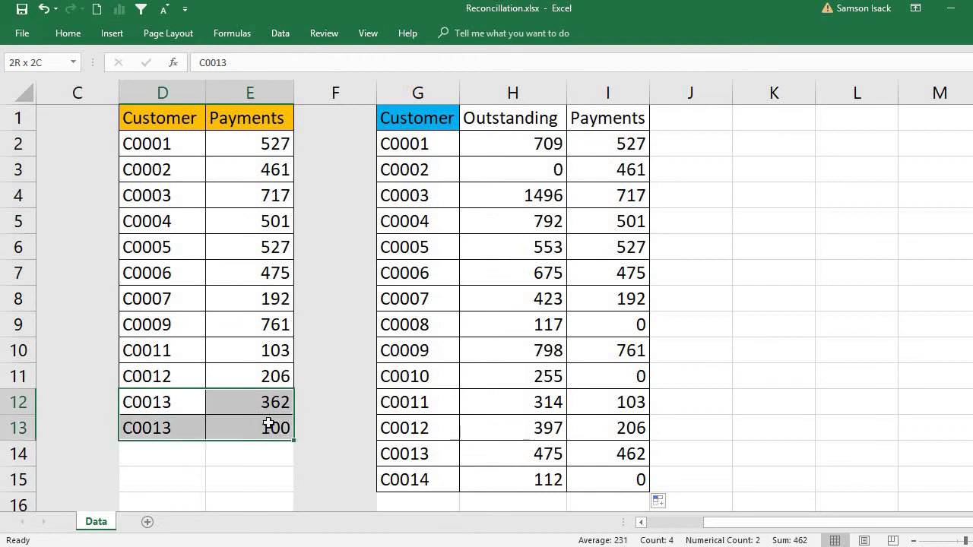
pyautogui.click(282, 428)
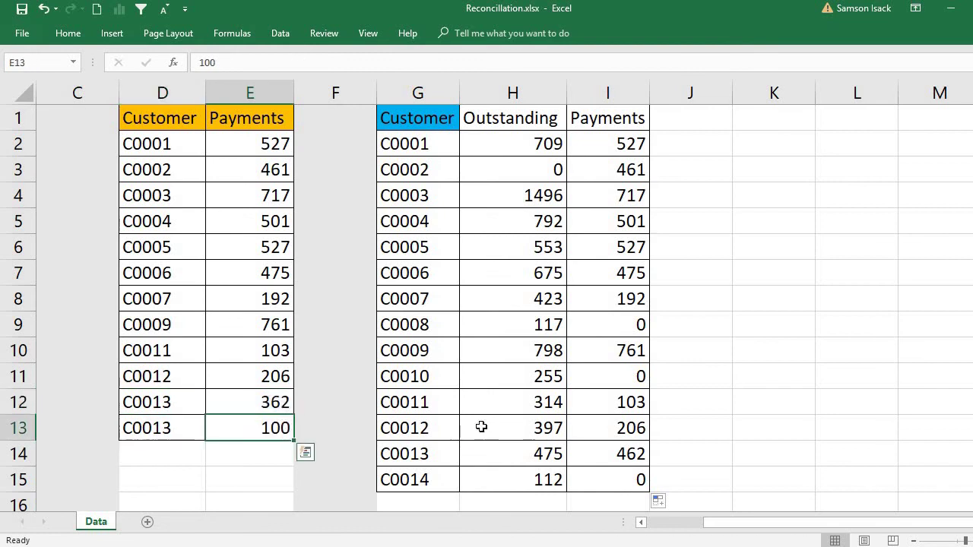
pyautogui.click(613, 446)
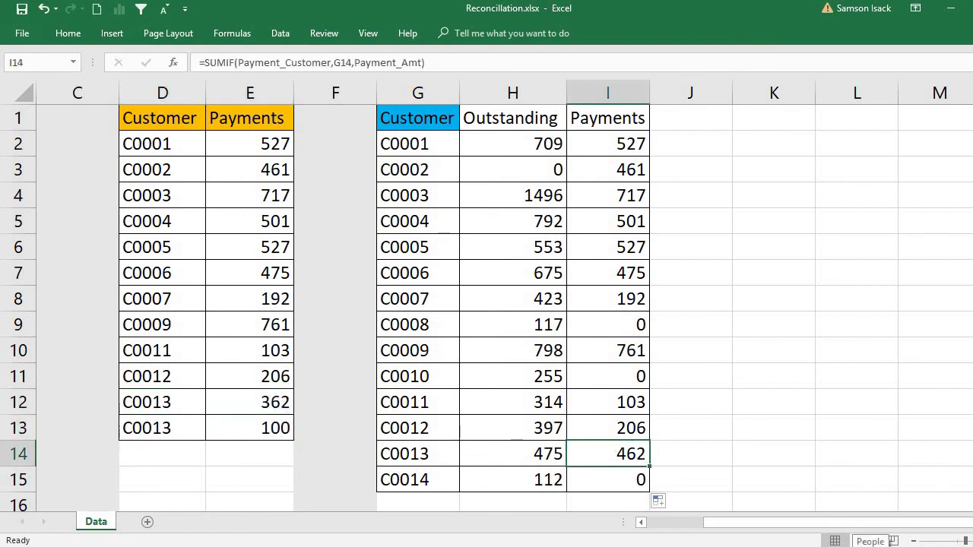
pyautogui.click(419, 323)
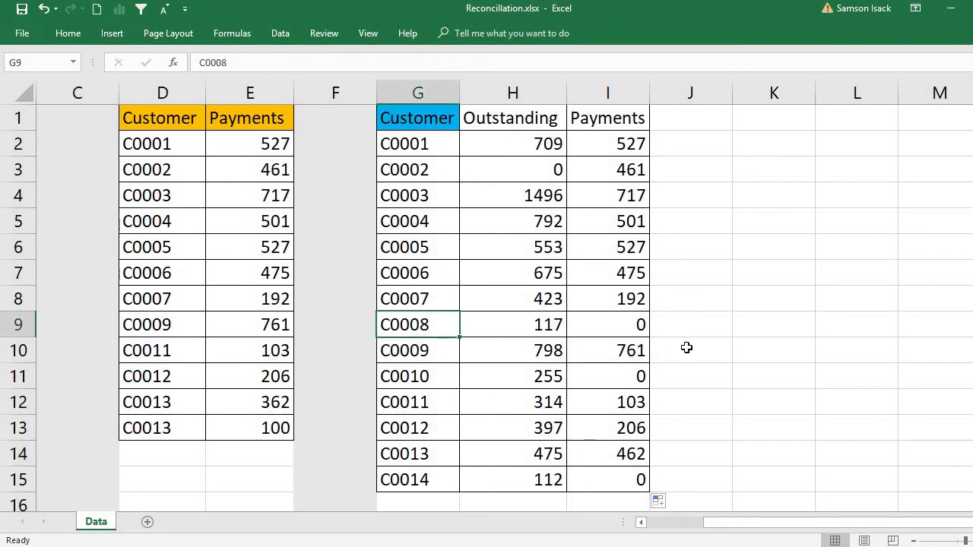
pyautogui.click(624, 329)
pyautogui.click(416, 378)
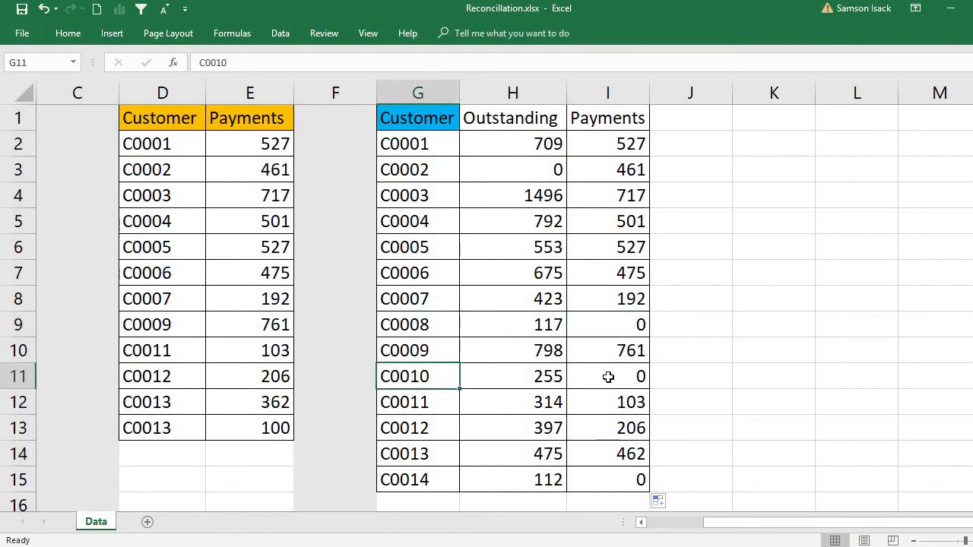
pyautogui.click(607, 376)
pyautogui.click(403, 480)
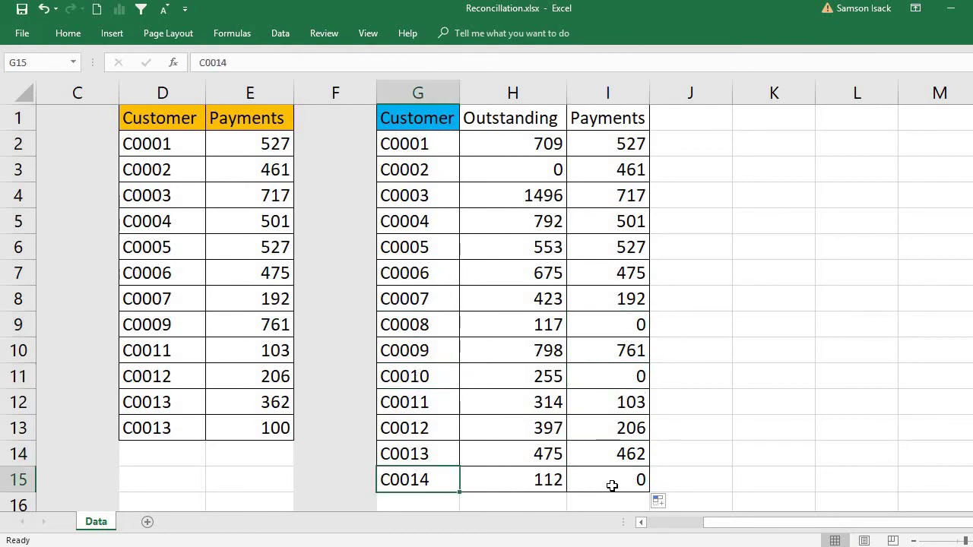
pyautogui.click(612, 485)
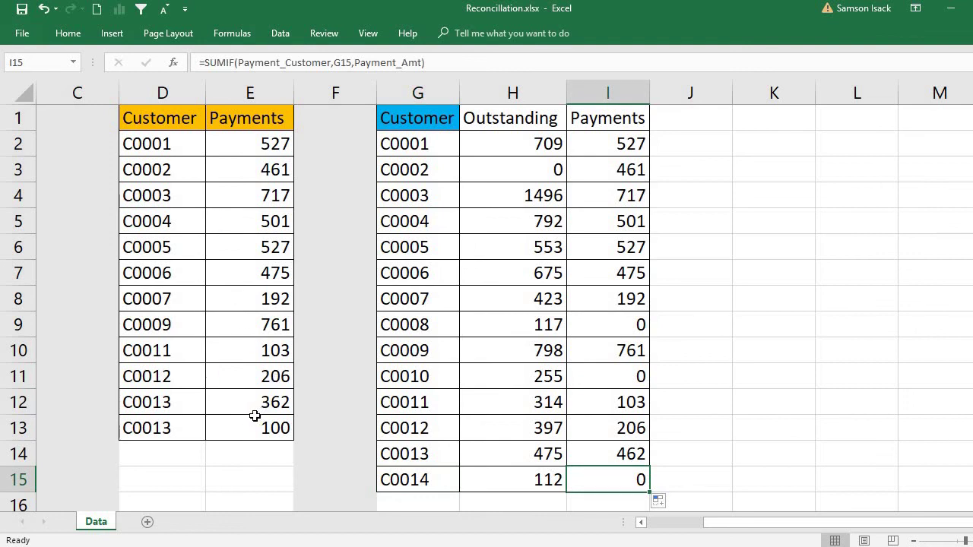
pyautogui.click(640, 523)
pyautogui.click(641, 523)
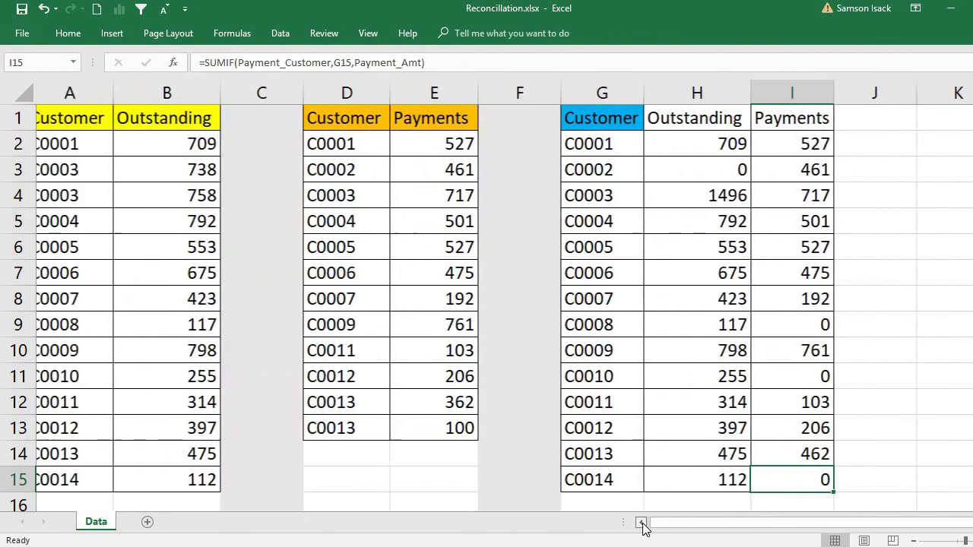
pyautogui.click(641, 523)
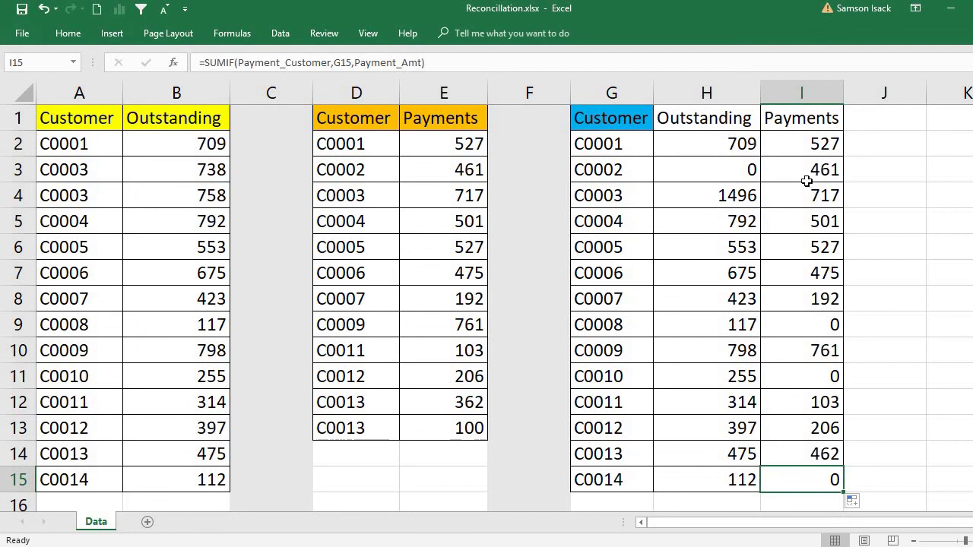
pyautogui.click(742, 135)
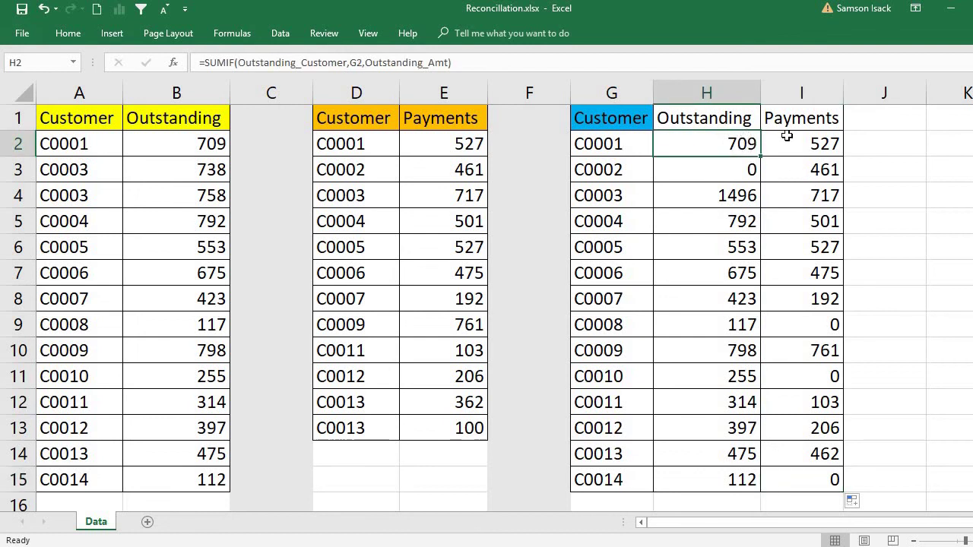
pyautogui.click(788, 135)
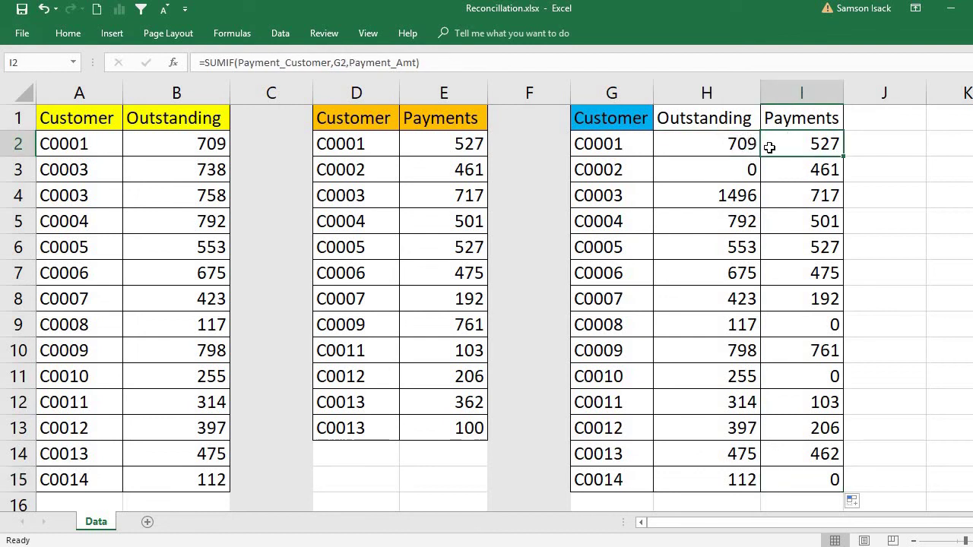
pyautogui.click(693, 168)
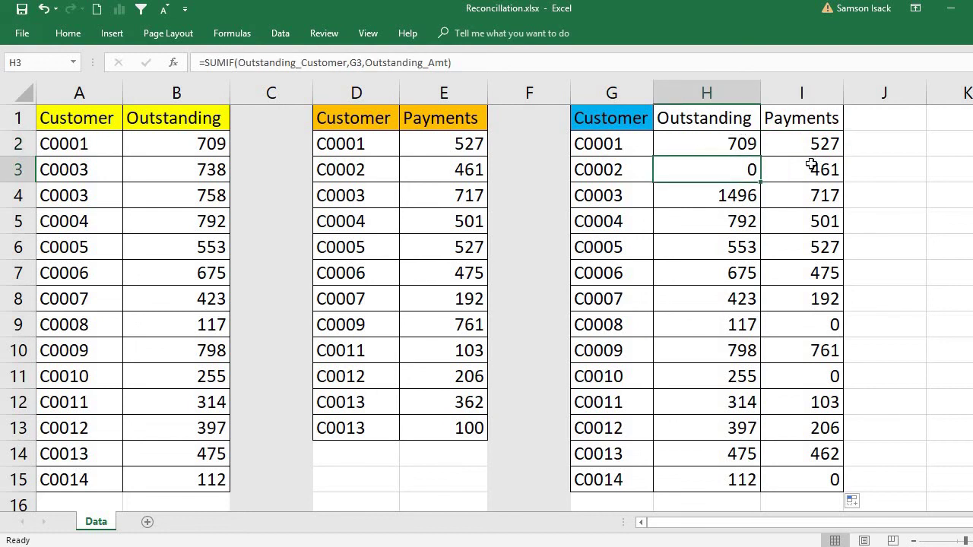
pyautogui.click(810, 164)
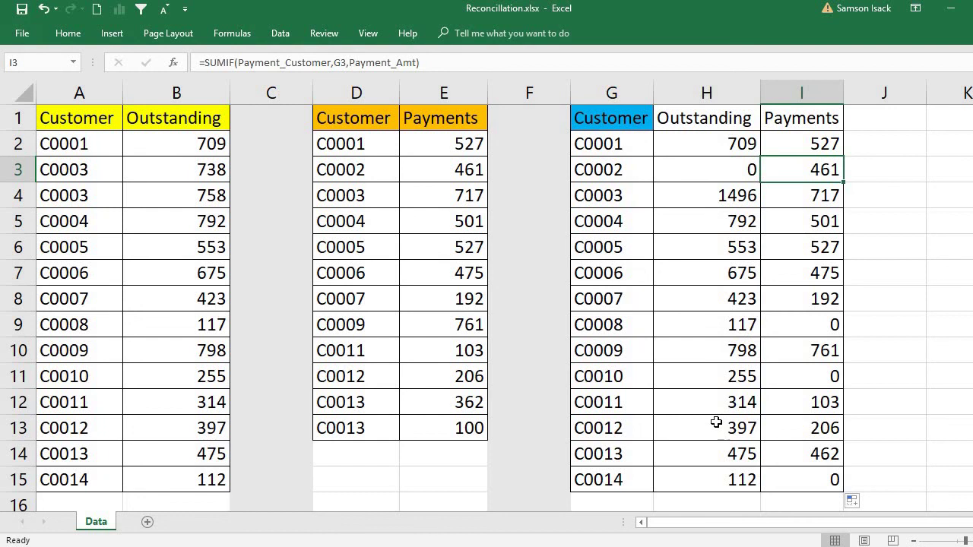
pyautogui.click(732, 327)
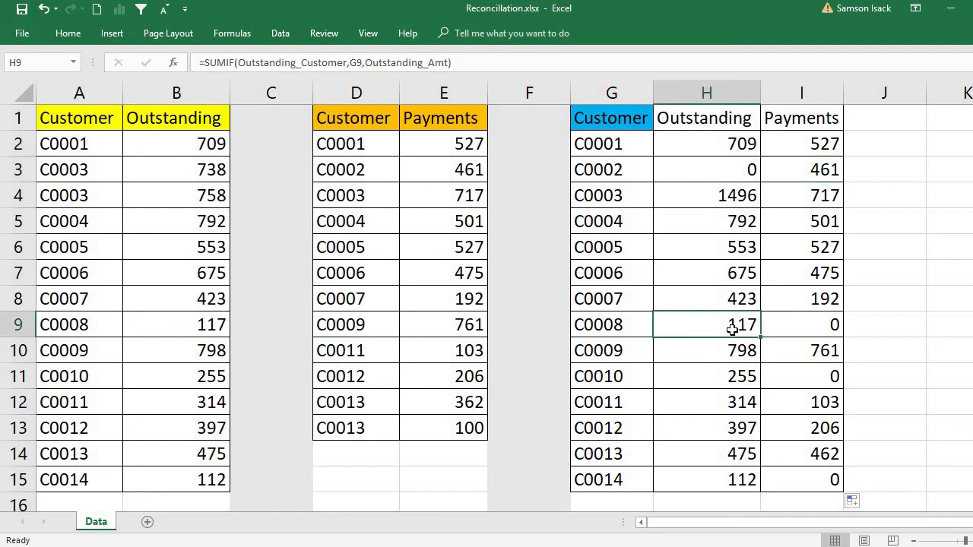
pyautogui.click(831, 325)
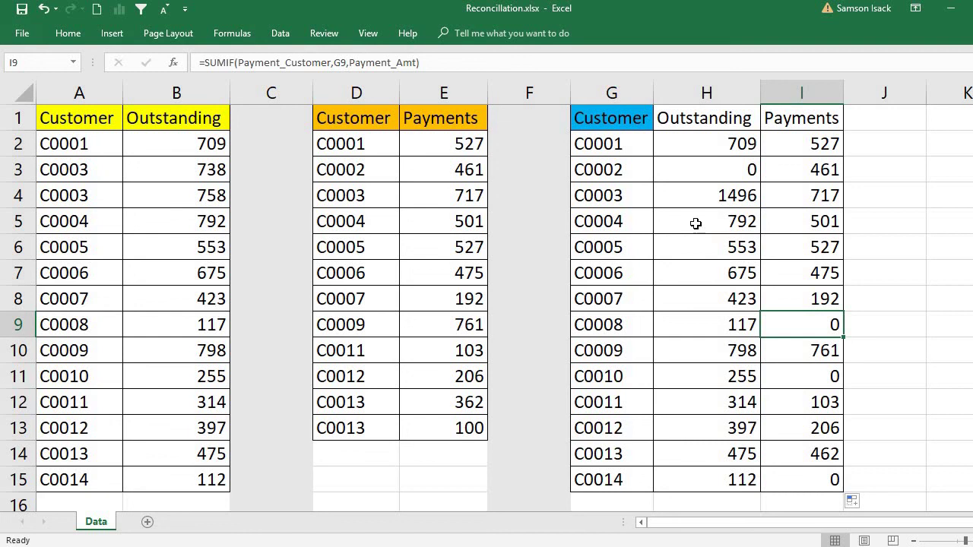
pyautogui.click(711, 140)
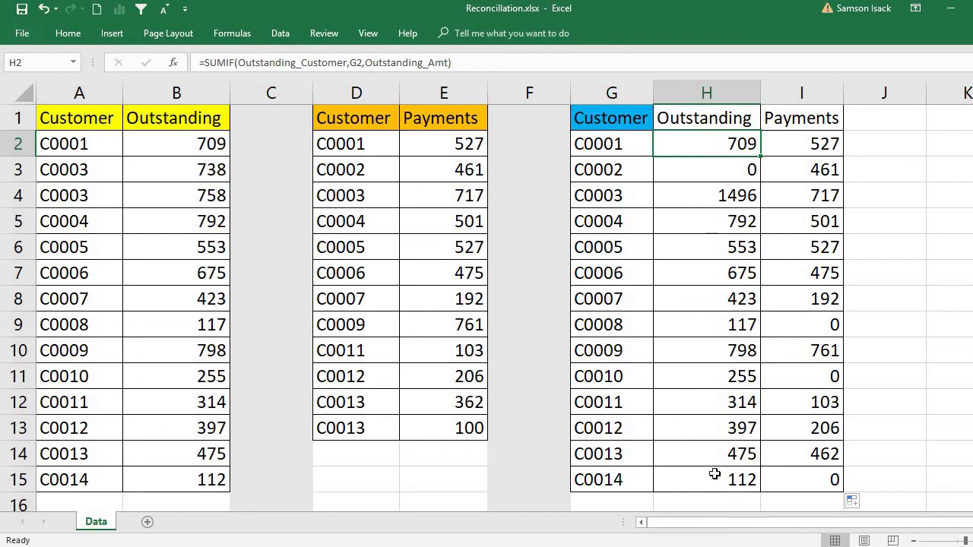
pyautogui.hotkey('ctrl', 'Home')
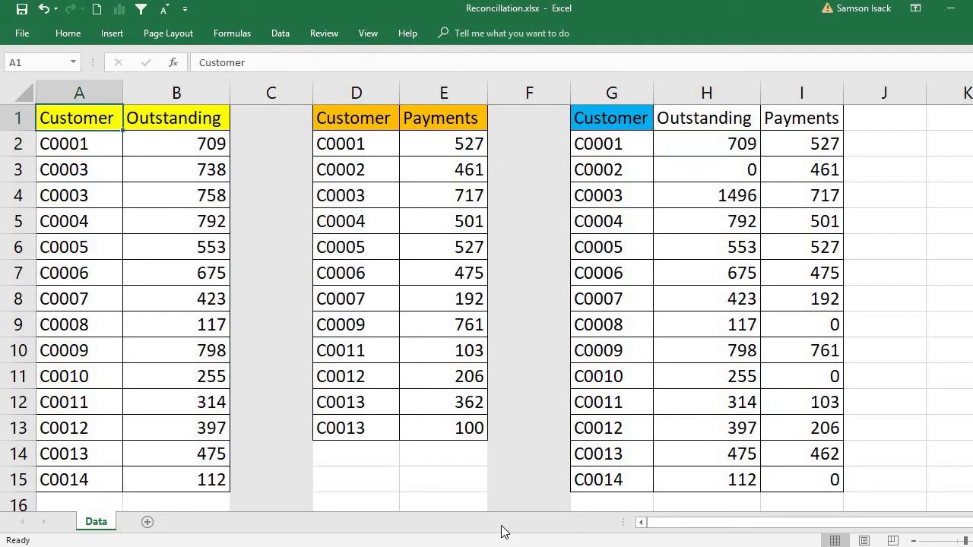